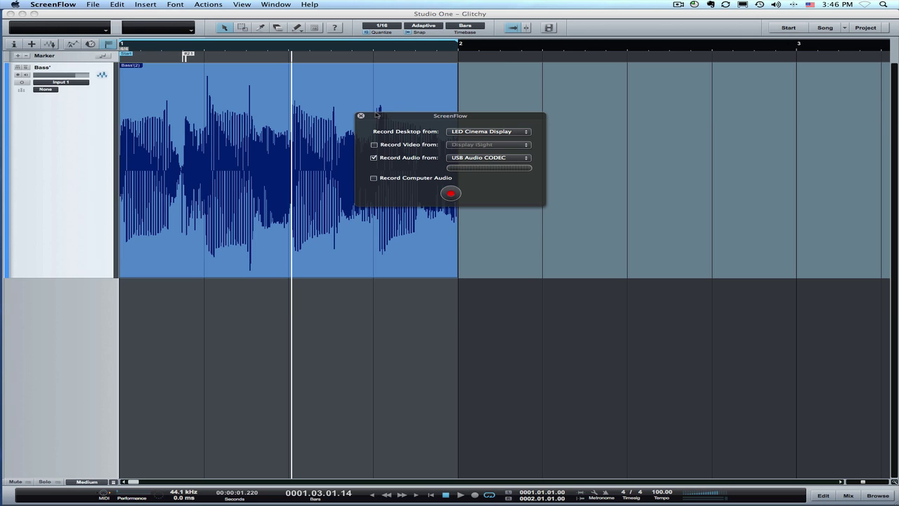
# Close the screen recorder's dialog and play the bass event from the start to listen for glitches
pyautogui.click(361, 116)
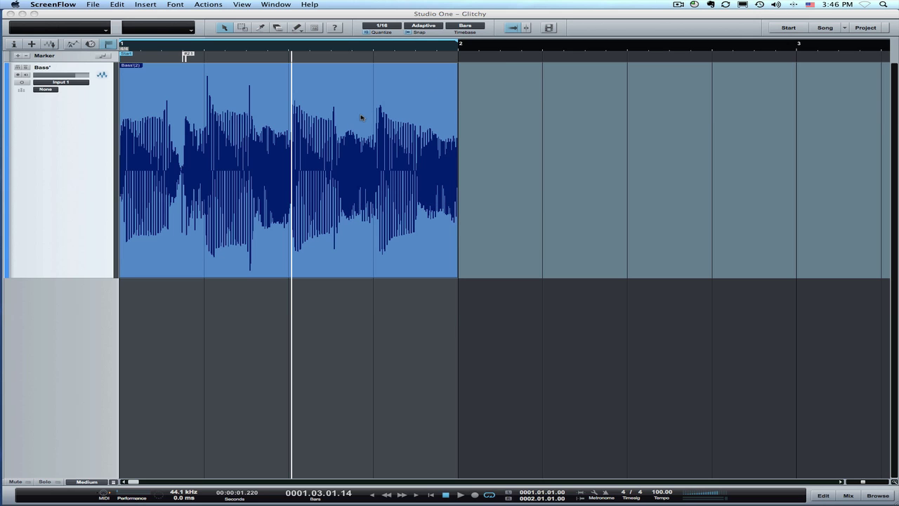
pyautogui.click(314, 72)
pyautogui.press('space')
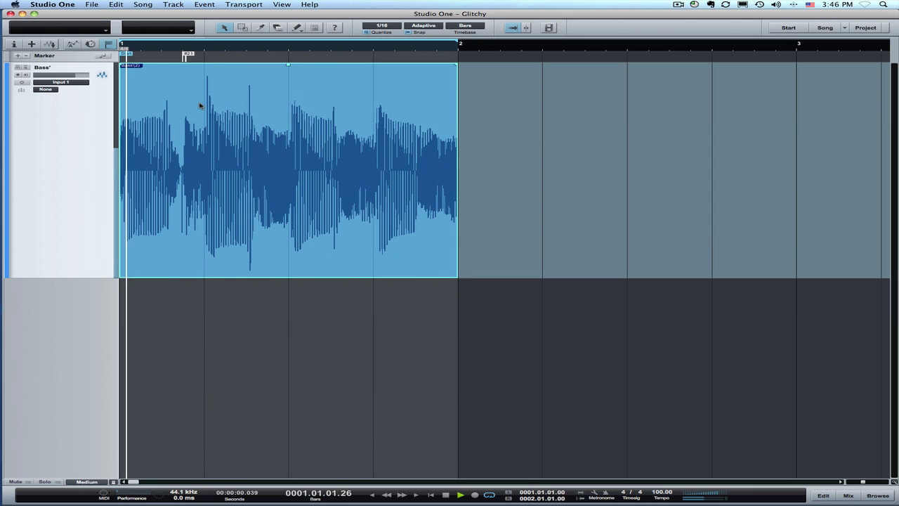
pyautogui.press('space')
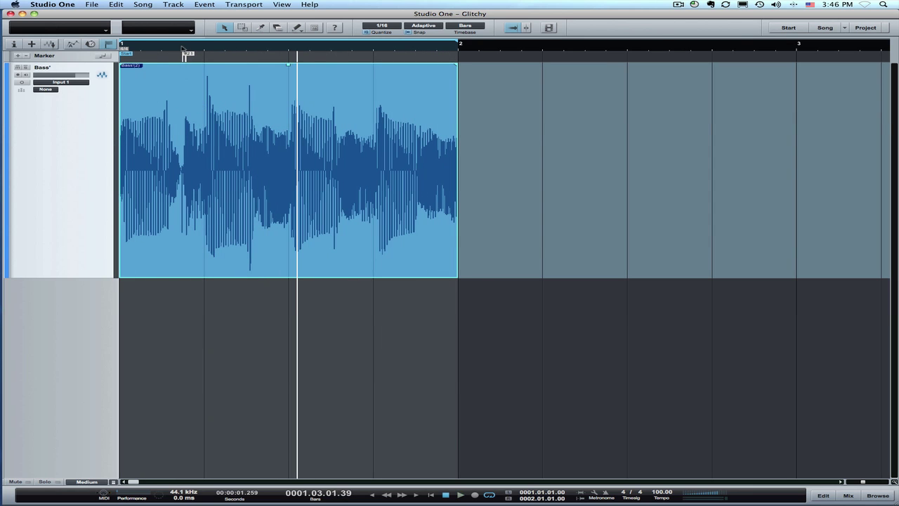
# Set the ruler timebase to Samples and the snap mode to Quantize for editing at the marker #2 spike
pyautogui.moveTo(183, 48); pyautogui.dragTo(199, 89)
pyautogui.scroll(6, 200, 89)
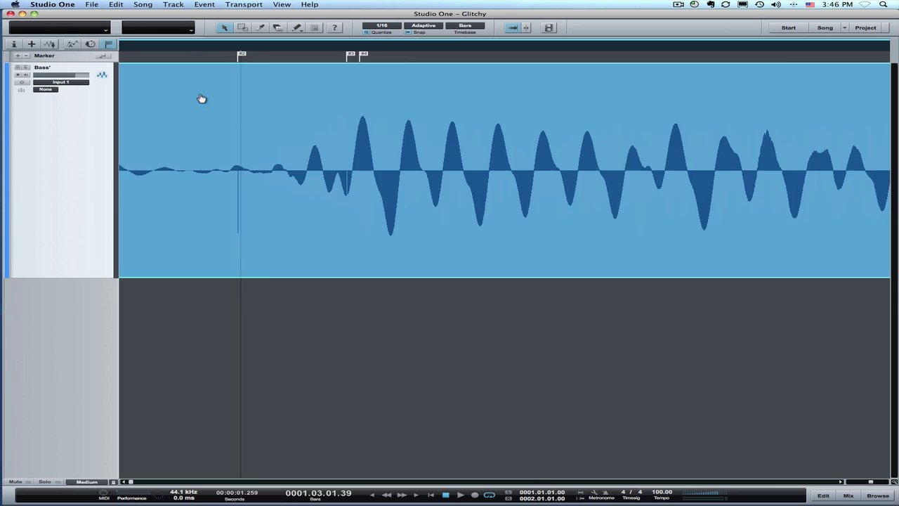
pyautogui.scroll(-5, 317, 105)
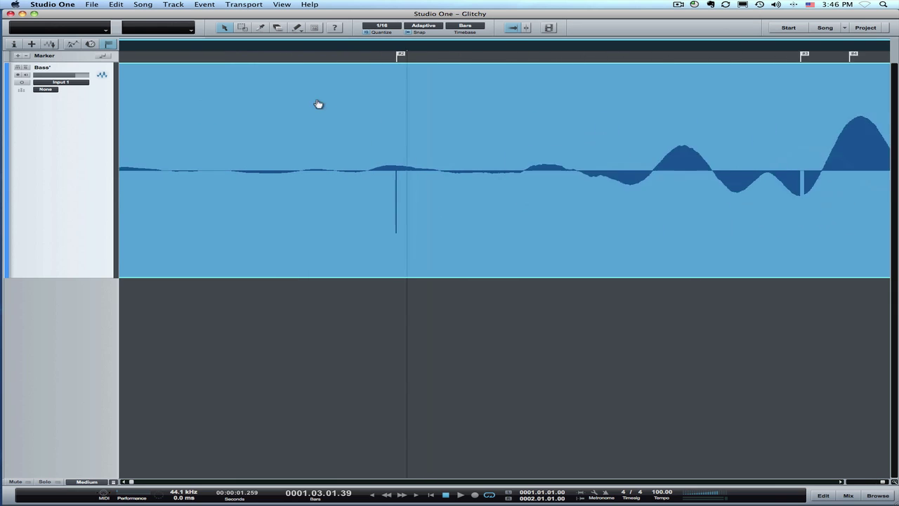
pyautogui.scroll(2, 355, 104)
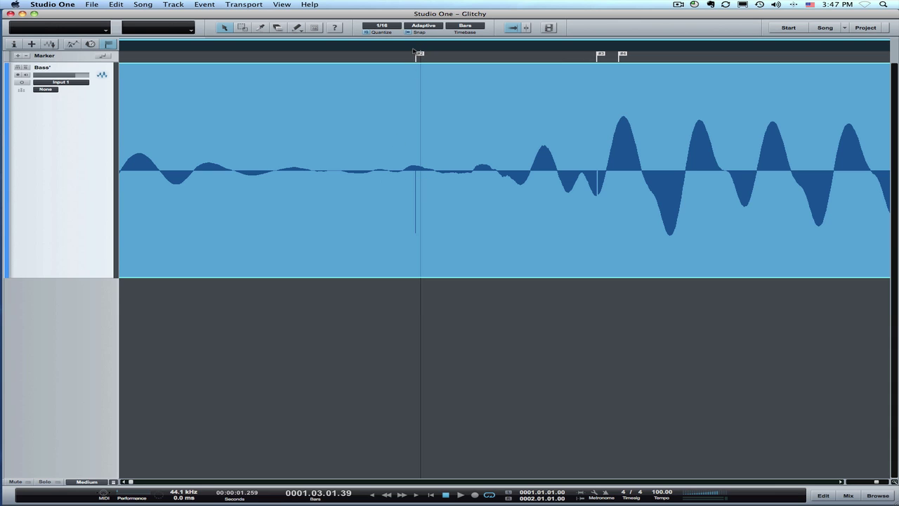
pyautogui.moveTo(415, 46); pyautogui.dragTo(417, 92)
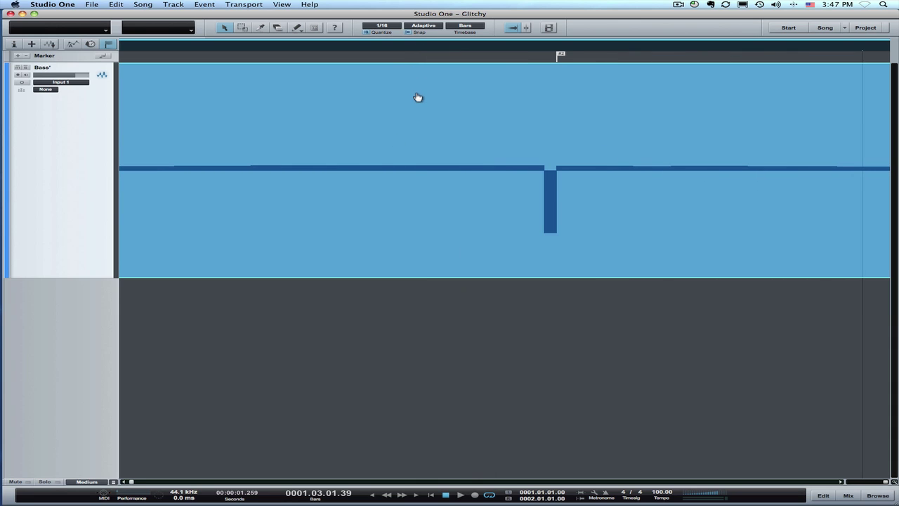
pyautogui.hscroll(5, 572, 63)
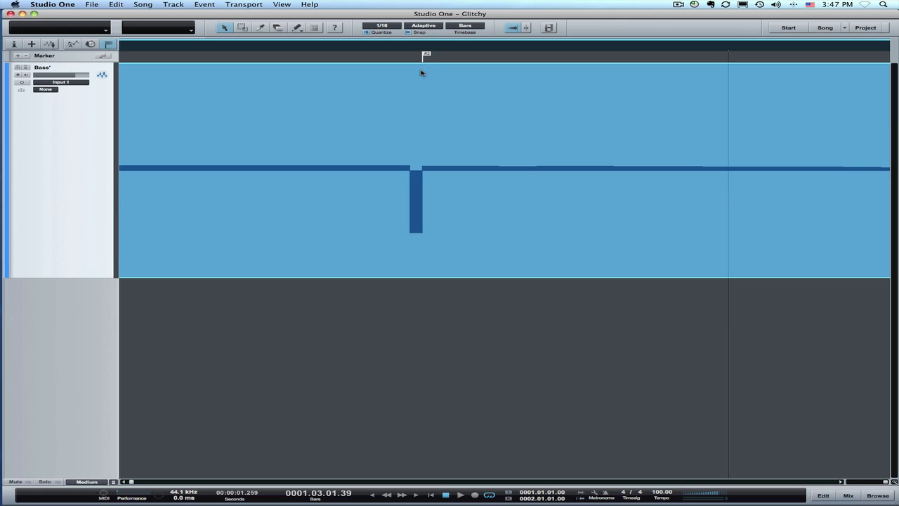
pyautogui.click(466, 26)
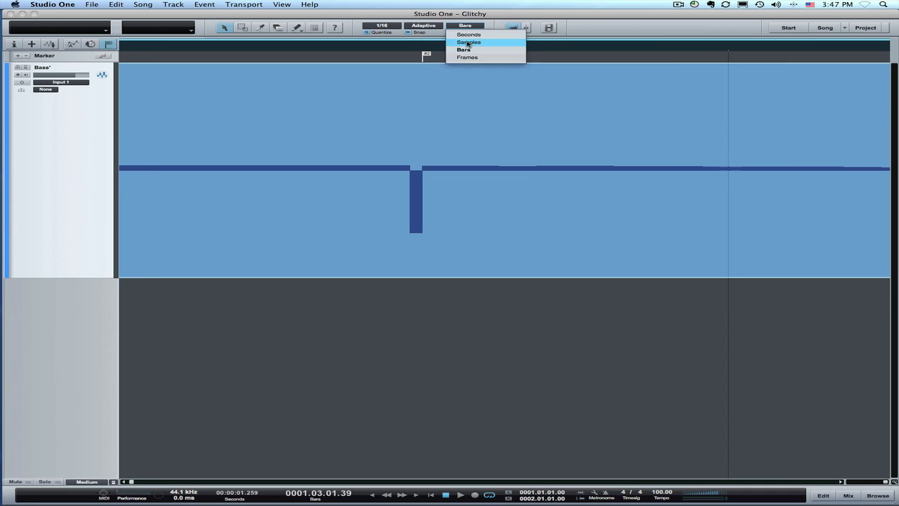
pyautogui.click(469, 43)
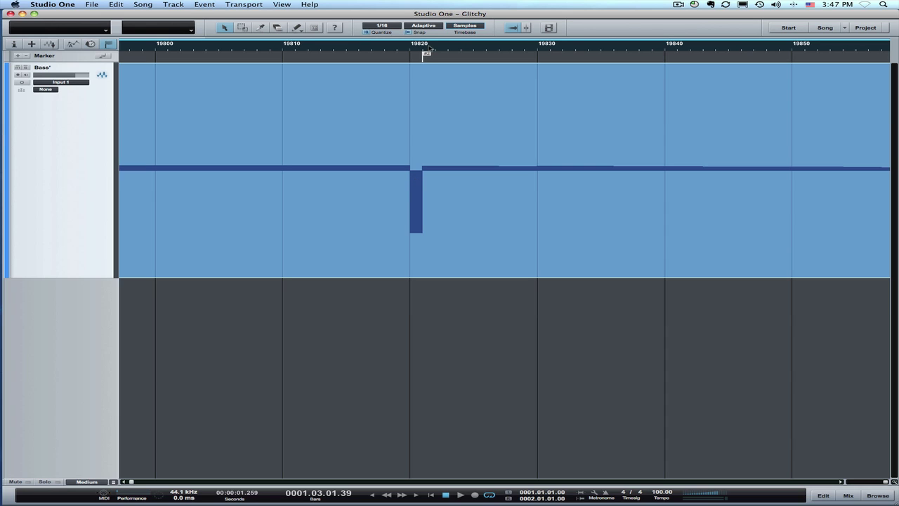
pyautogui.click(431, 26)
pyautogui.click(428, 50)
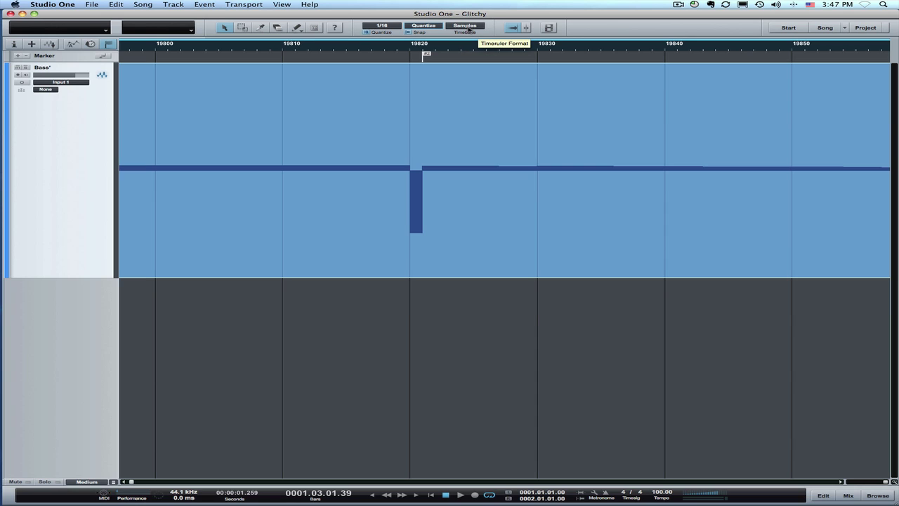
# Split the bass event on both sides of the one-sample spike at marker #2 and delete that sliver
pyautogui.click(262, 29)
pyautogui.click(411, 167)
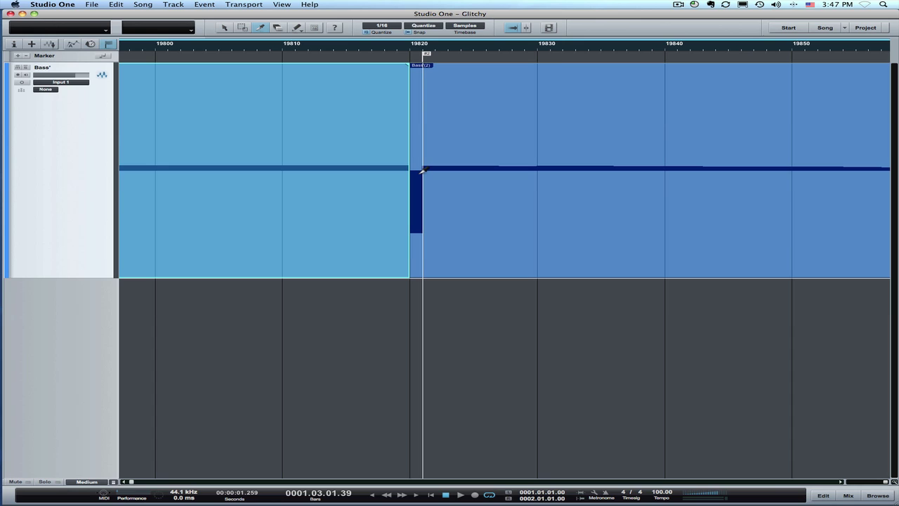
pyautogui.click(422, 170)
pyautogui.press('1')
pyautogui.click(418, 169)
pyautogui.press('Delete')
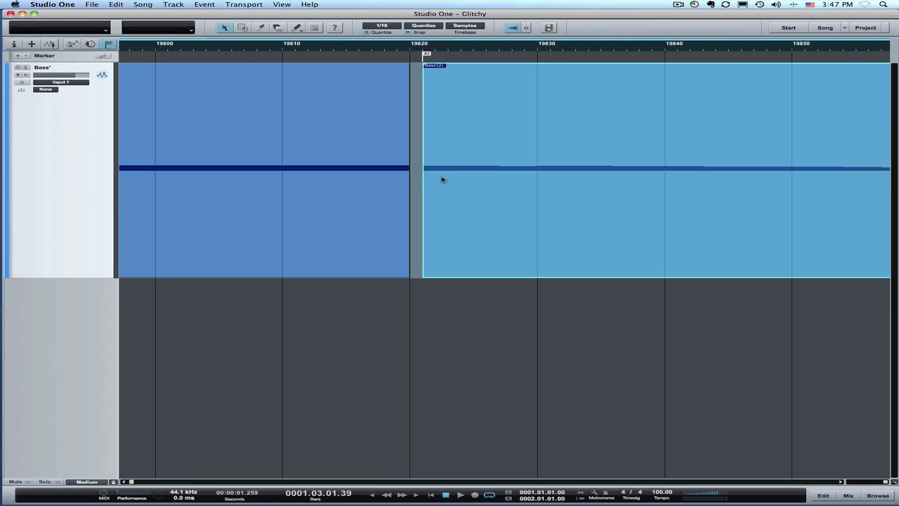
# Split off the one-sample slice just before the gap at marker #2 and duplicate it into the gap
pyautogui.click(261, 27)
pyautogui.click(402, 174)
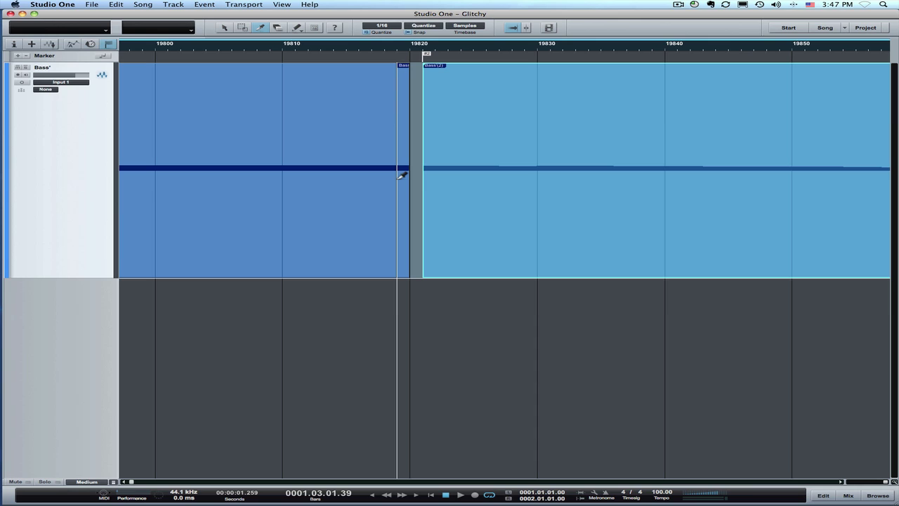
pyautogui.press('1')
pyautogui.click(402, 184)
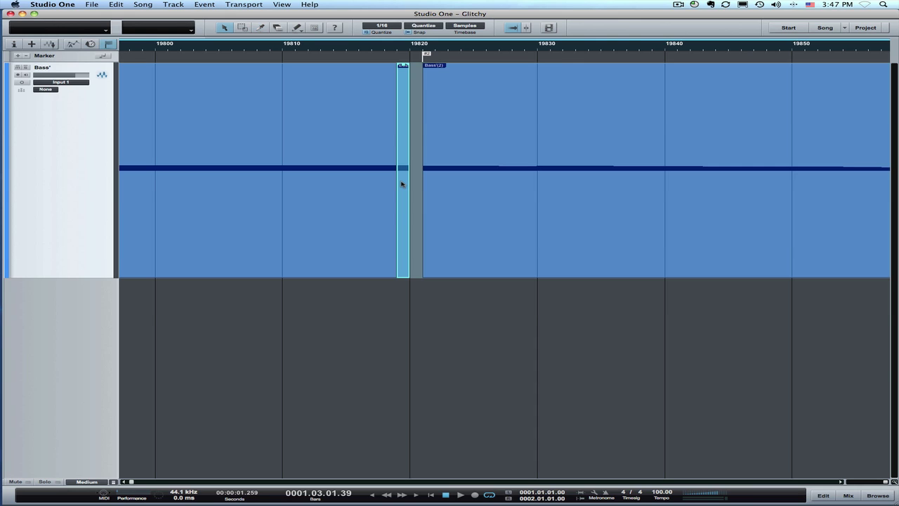
pyautogui.press('d')
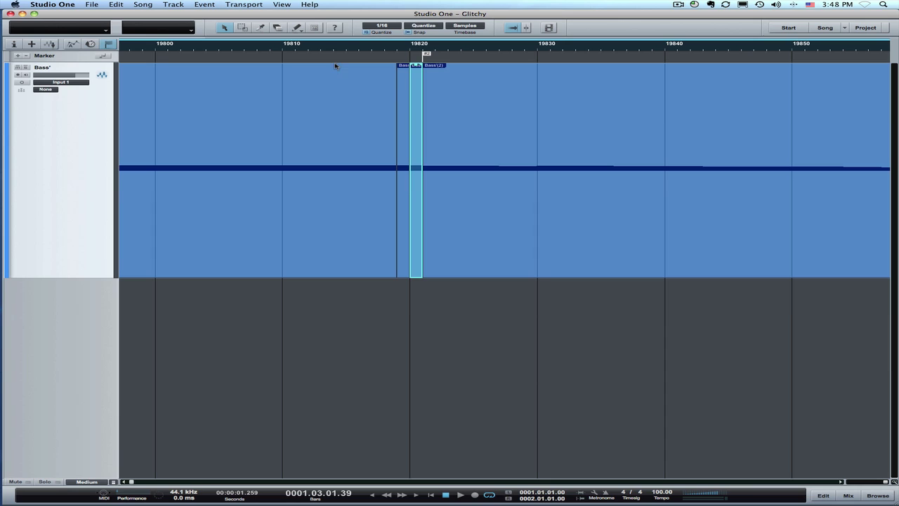
# Merge the four adjacent bass event pieces around marker #2 into one event
pyautogui.click(356, 85)
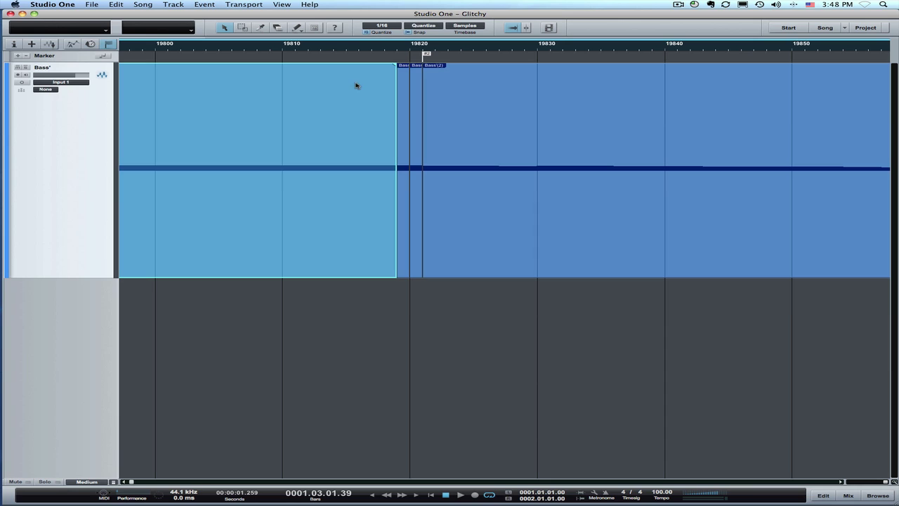
pyautogui.keyDown('shift'); pyautogui.click(403, 116); pyautogui.keyUp('shift')
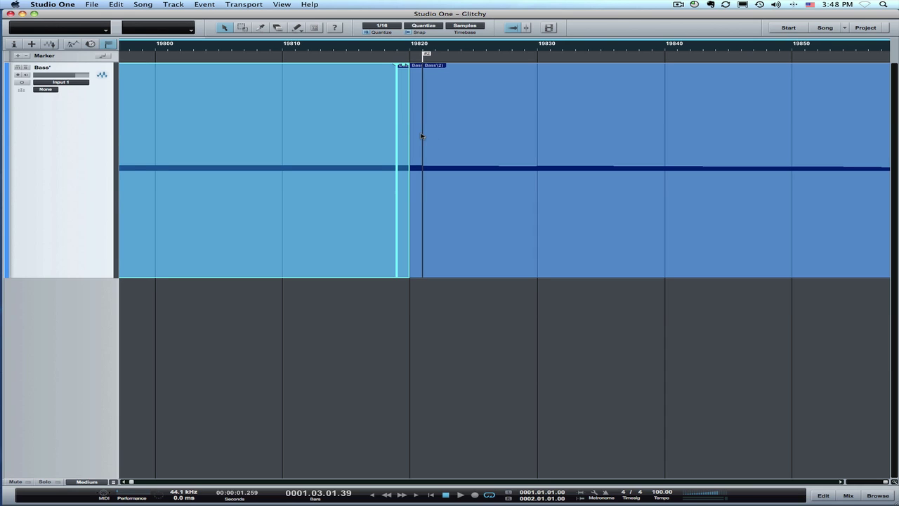
pyautogui.keyDown('shift'); pyautogui.click(418, 135); pyautogui.keyUp('shift')
pyautogui.keyDown('shift'); pyautogui.click(430, 137); pyautogui.keyUp('shift')
pyautogui.press('g')
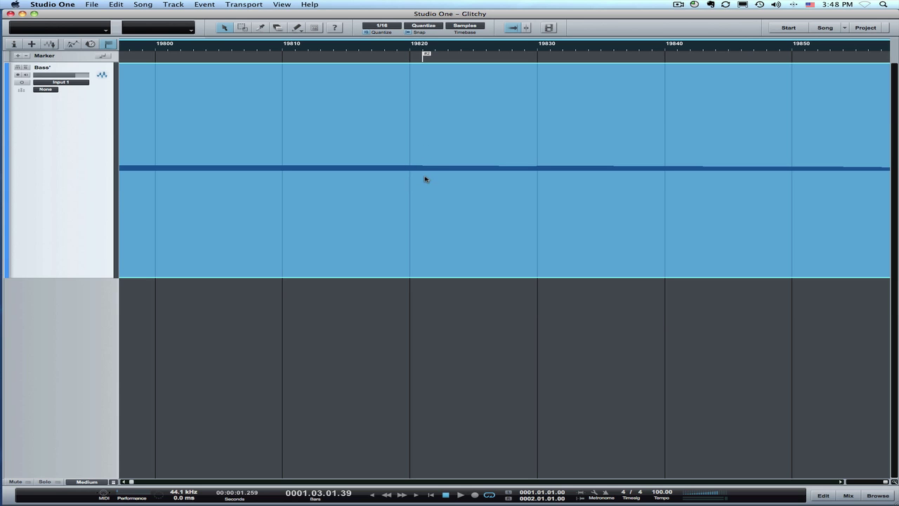
# Locate the dropout at marker #3 and examine its start and end against the sample ruler
pyautogui.moveTo(414, 49); pyautogui.dragTo(568, 7)
pyautogui.press('e')
pyautogui.press('e')
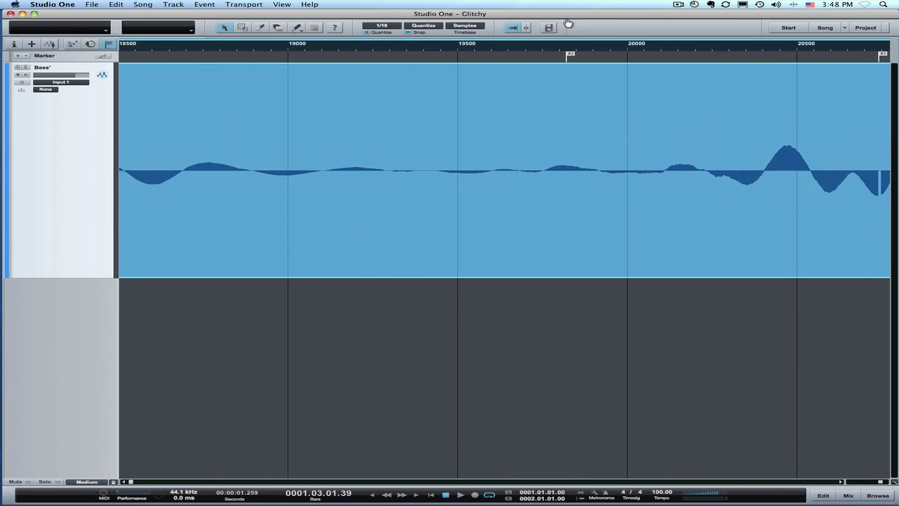
pyautogui.click(777, 58)
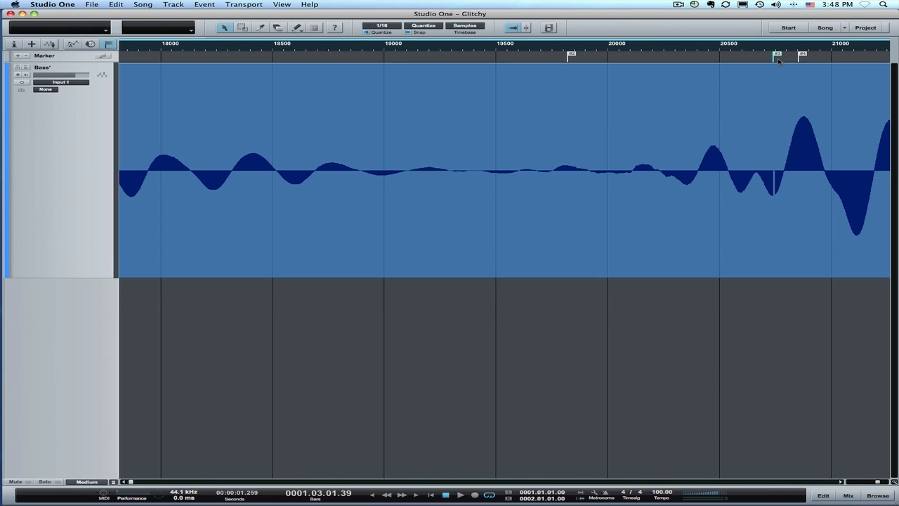
pyautogui.click(772, 48)
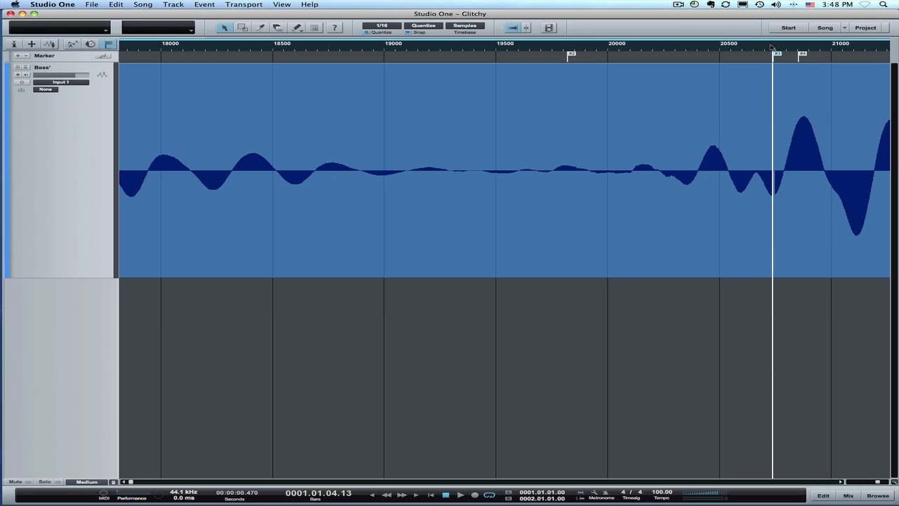
pyautogui.moveTo(773, 45); pyautogui.dragTo(770, 74)
pyautogui.press('w')
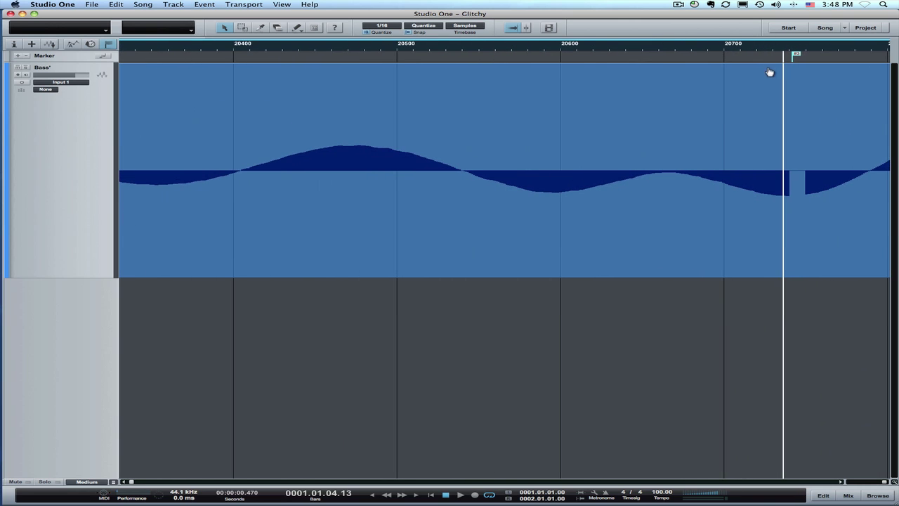
pyautogui.hscroll(5, 678, 98)
pyautogui.hscroll(2, 677, 97)
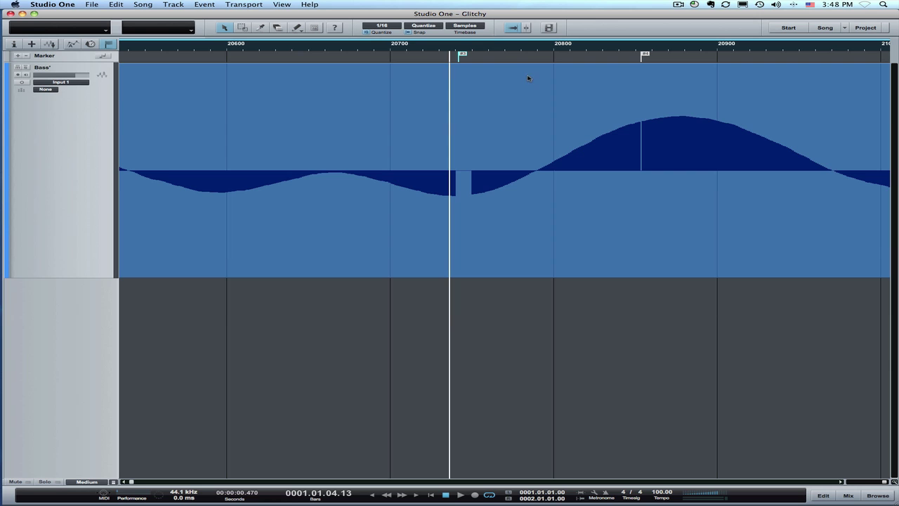
pyautogui.press('e')
pyautogui.press('e')
pyautogui.press('e')
pyautogui.press('e')
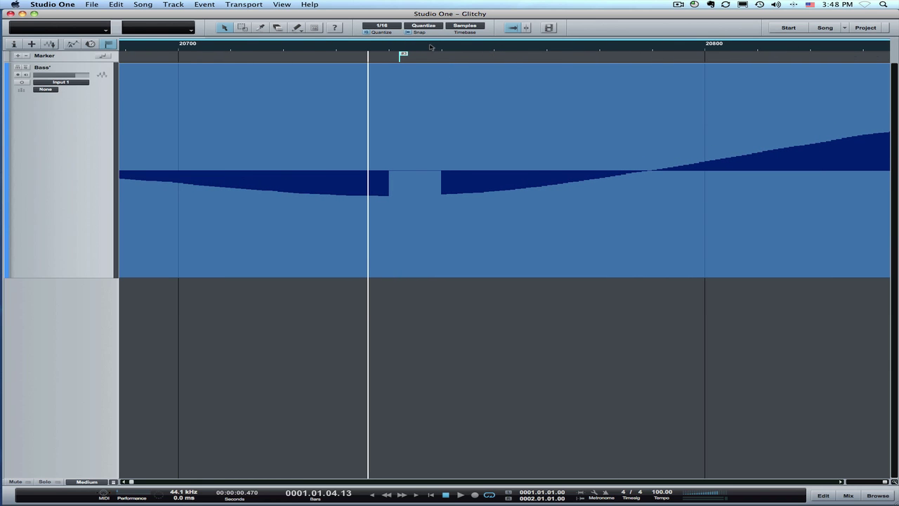
pyautogui.press('w')
pyautogui.press('w')
pyautogui.press('w')
pyautogui.press('w')
pyautogui.press('e')
pyautogui.press('e')
pyautogui.press('e')
pyautogui.press('e')
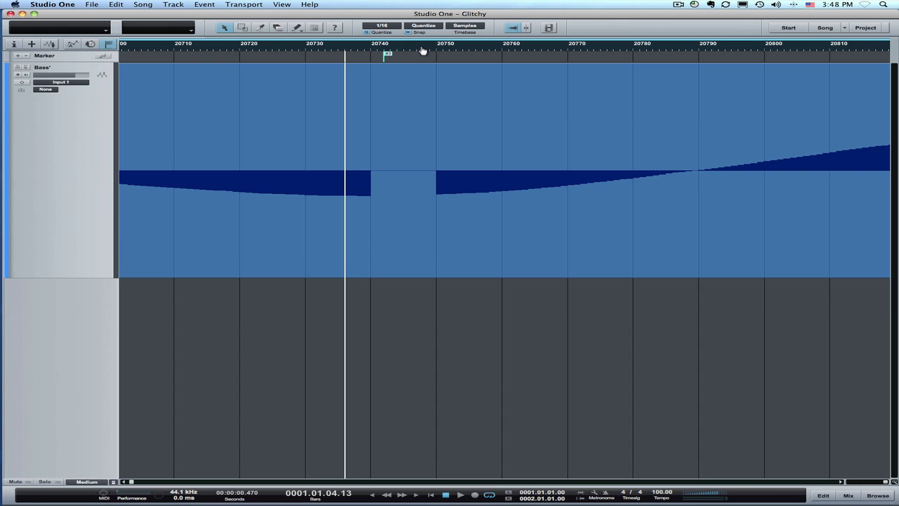
pyautogui.press('w')
pyautogui.press('w')
pyautogui.press('w')
pyautogui.press('w')
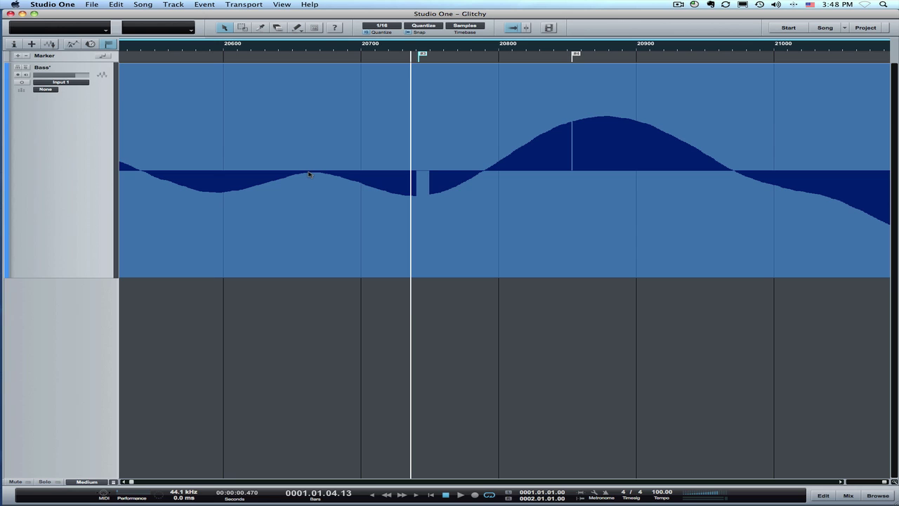
# Duplicate the Bass' track together with its events
pyautogui.click(50, 176)
pyautogui.rightClick(49, 175)
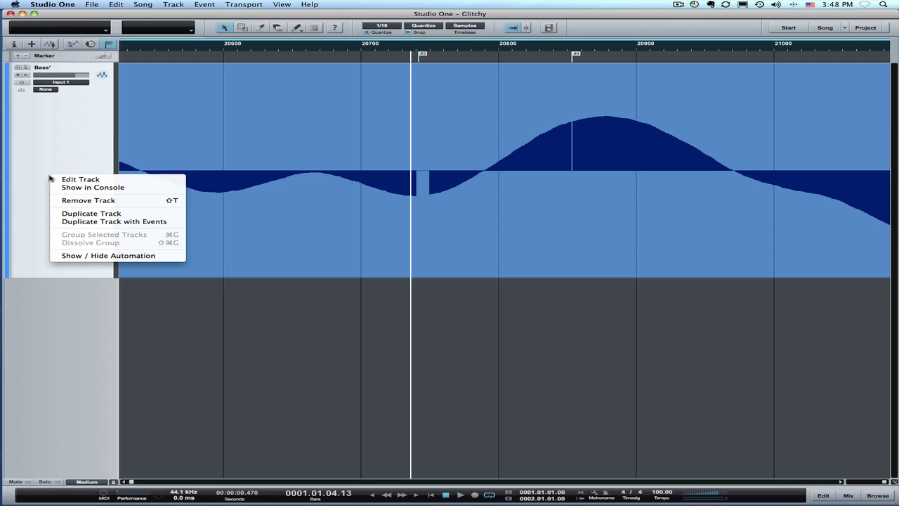
pyautogui.click(82, 221)
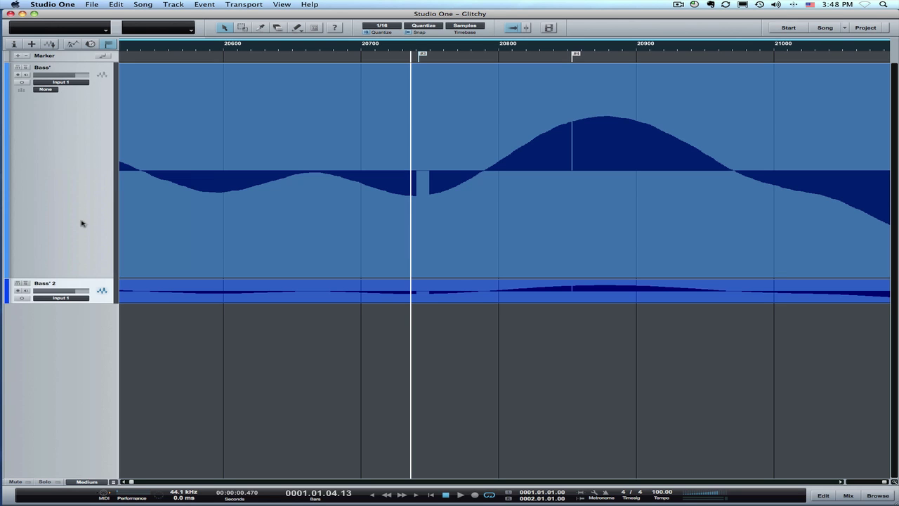
# Enlarge the Bass' 2 track and shift its event later until an intact matching wave dip lines up with the marker #3 dropout
pyautogui.moveTo(205, 301); pyautogui.dragTo(388, 298)
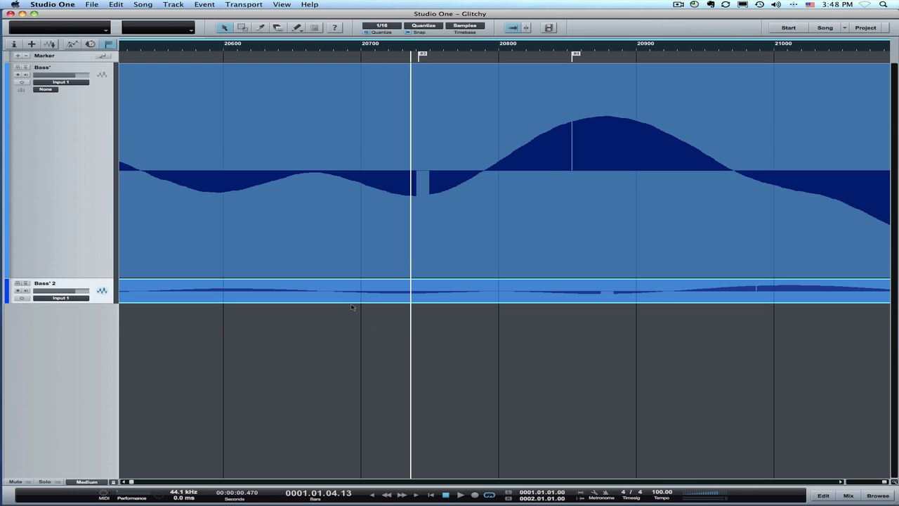
pyautogui.moveTo(107, 303); pyautogui.dragTo(110, 427)
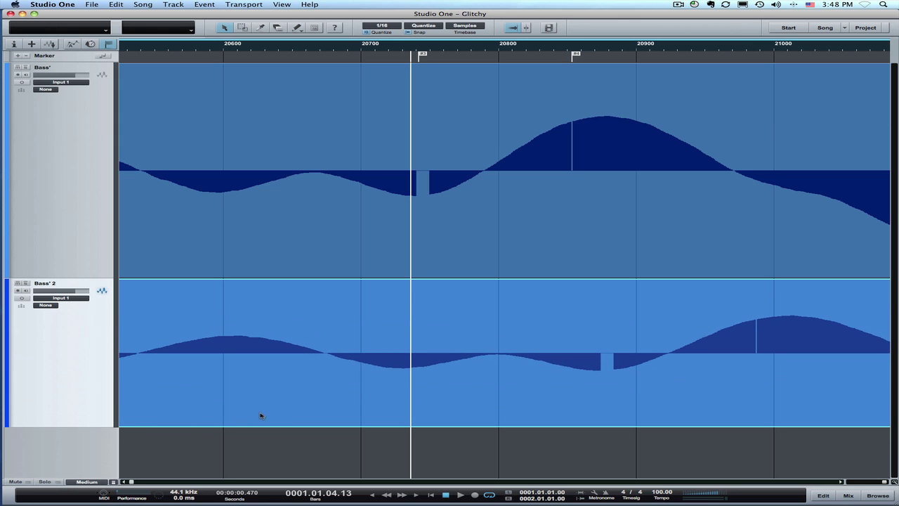
pyautogui.moveTo(276, 337)
pyautogui.mouseDown()
pyautogui.moveTo(297, 340)
pyautogui.moveTo(286, 339)
pyautogui.mouseUp()
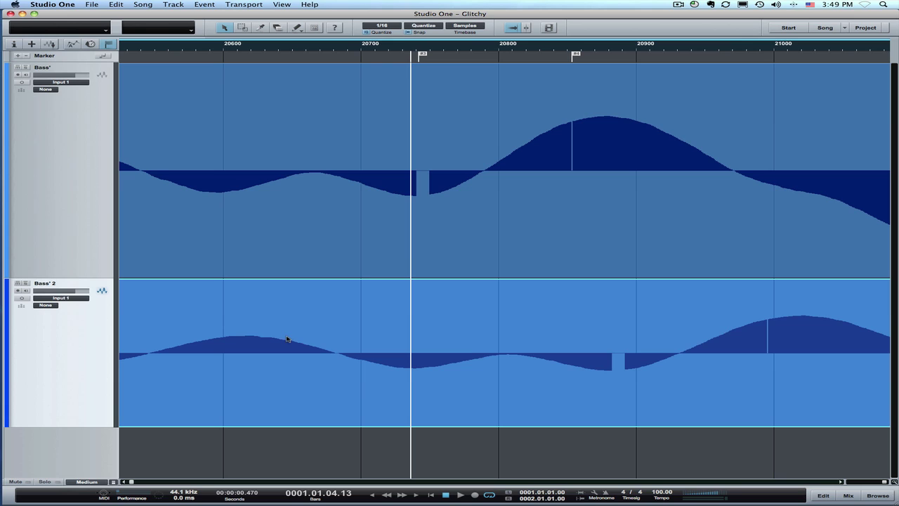
# Split the Bass' and Bass' 2 events at both edges of the marker #3 dropout, at samples 20740 and 20750
pyautogui.click(413, 47)
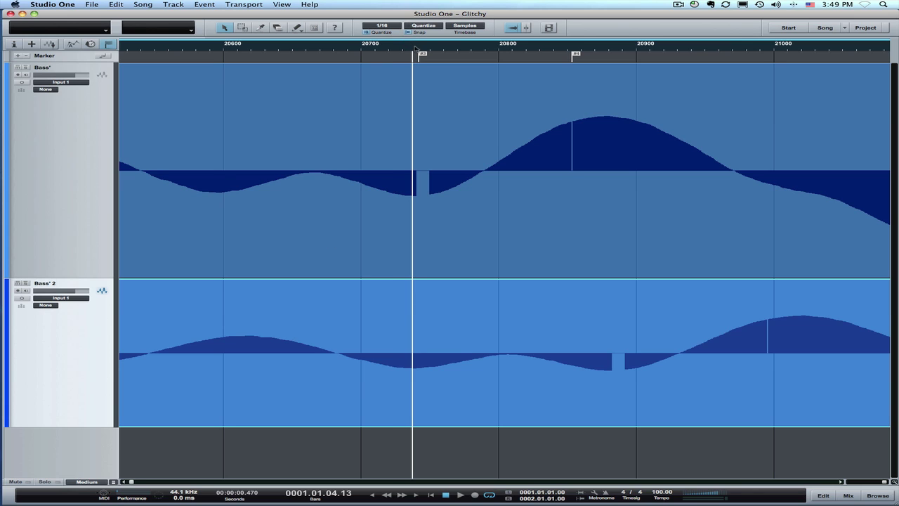
pyautogui.click(419, 49)
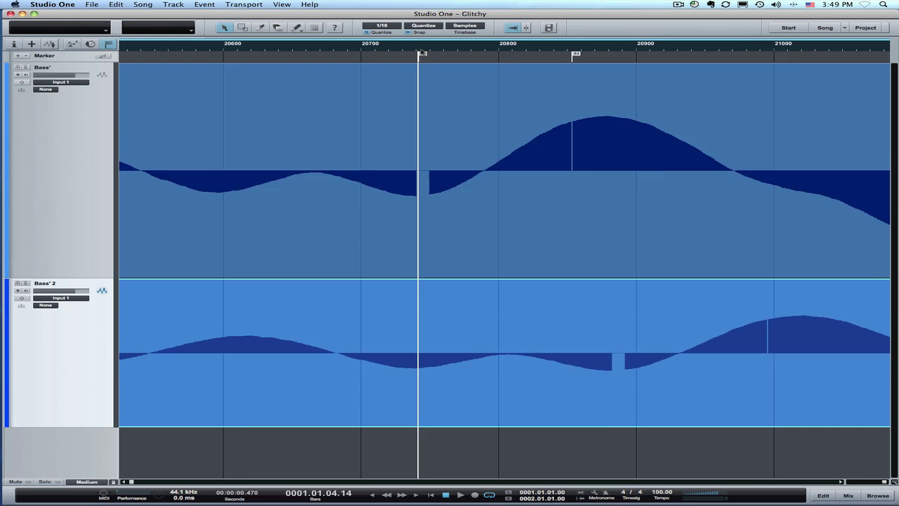
pyautogui.moveTo(418, 50); pyautogui.dragTo(420, 88)
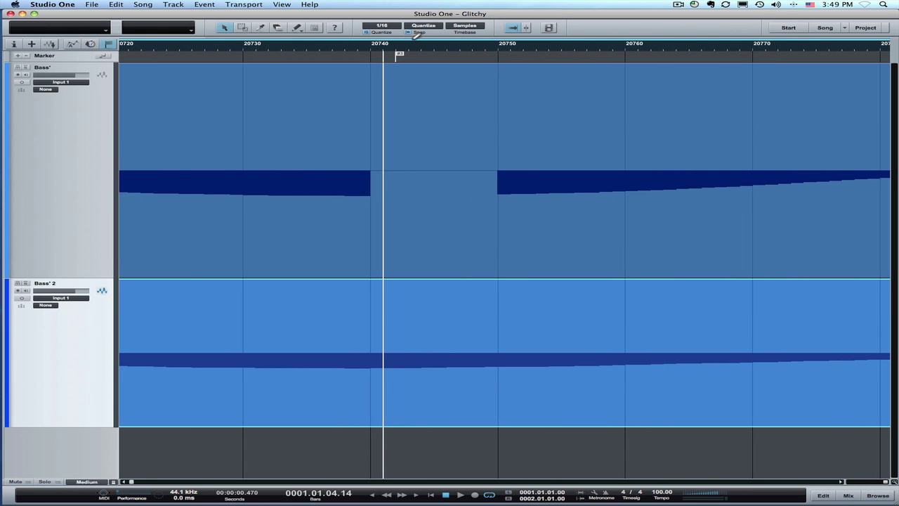
pyautogui.click(260, 27)
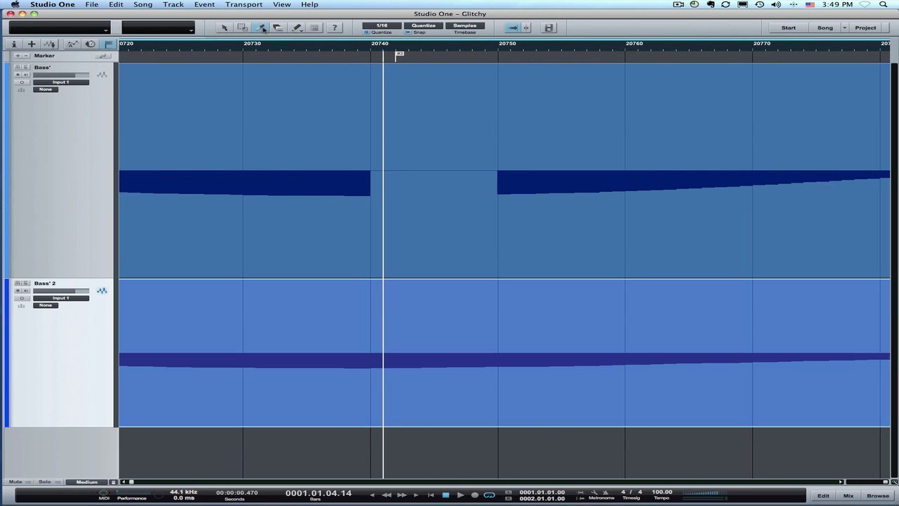
pyautogui.click(380, 332)
pyautogui.click(500, 350)
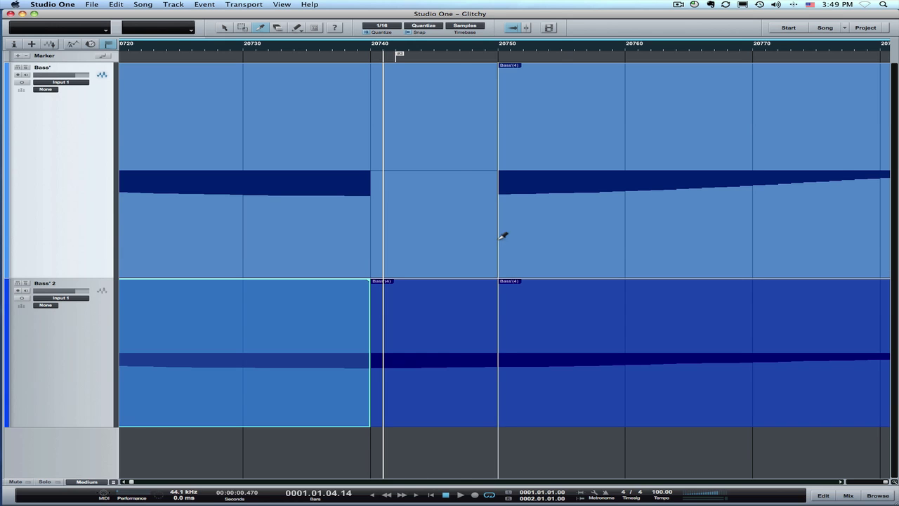
pyautogui.click(501, 234)
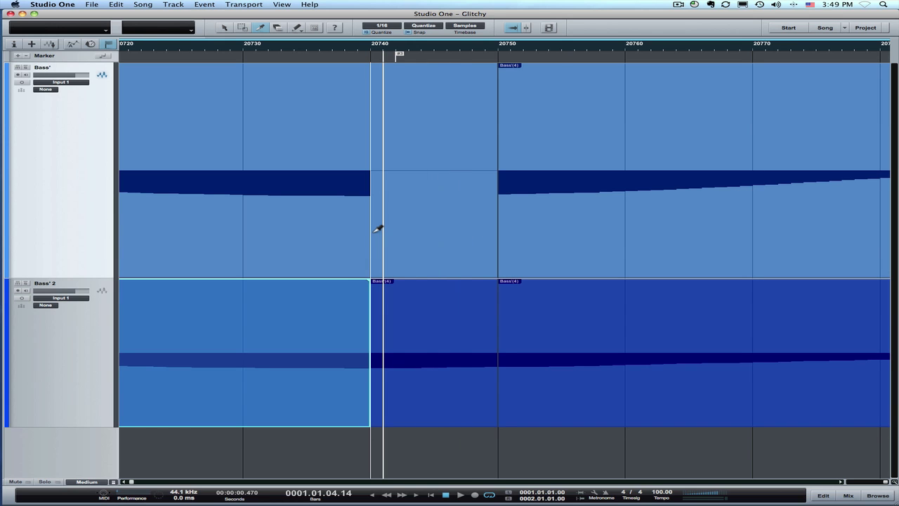
pyautogui.click(374, 229)
# Replace the dropout slice on Bass' with the intact slice from Bass' 2 and raise its volume to match the neighbouring waveform
pyautogui.press('1')
pyautogui.click(404, 229)
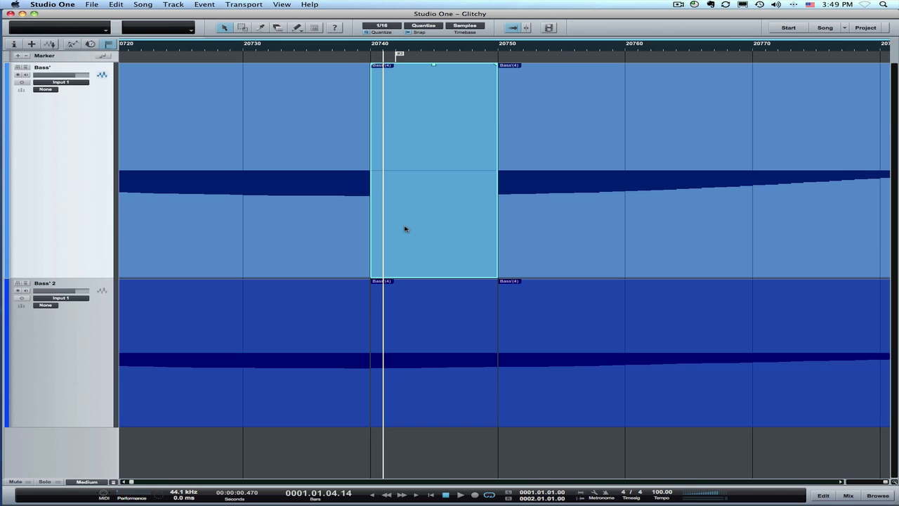
pyautogui.press('Delete')
pyautogui.click(404, 323)
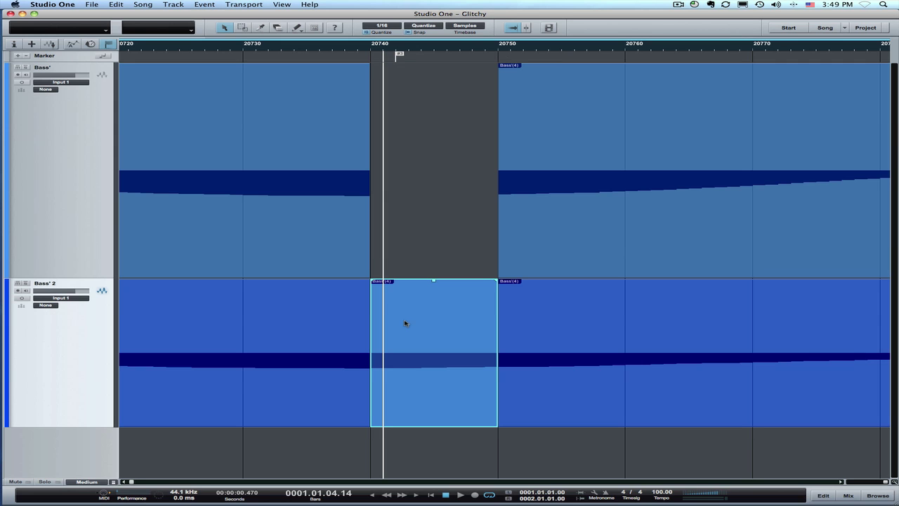
pyautogui.moveTo(417, 349); pyautogui.dragTo(427, 254)
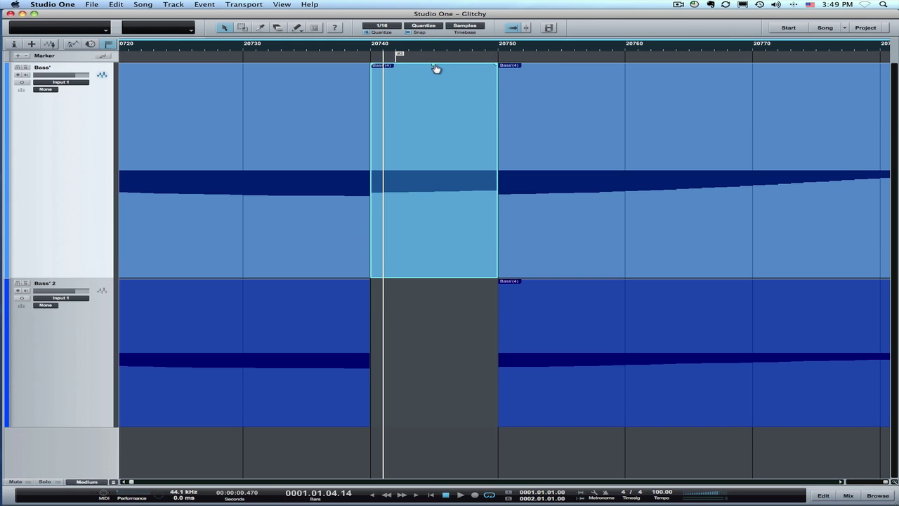
pyautogui.moveTo(435, 68); pyautogui.dragTo(436, 61)
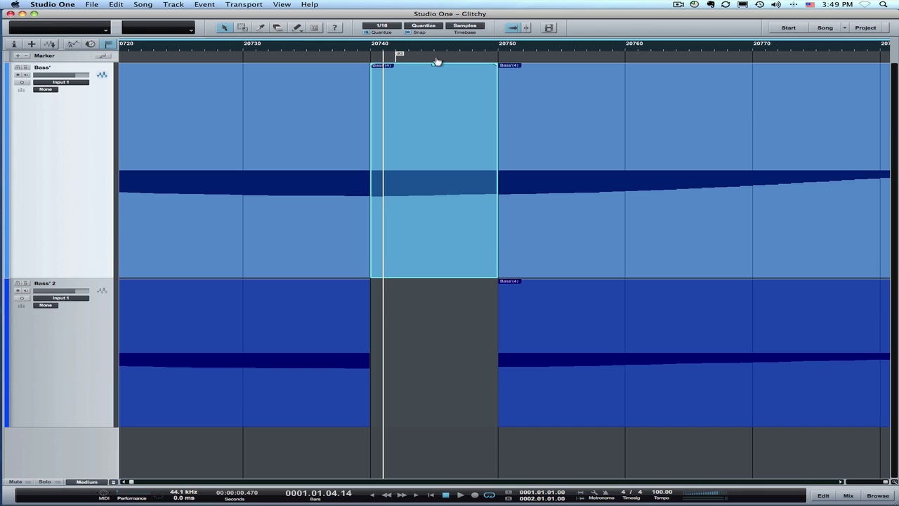
# Merge the three adjacent Bass' event pieces around marker #3 into one event
pyautogui.click(523, 180)
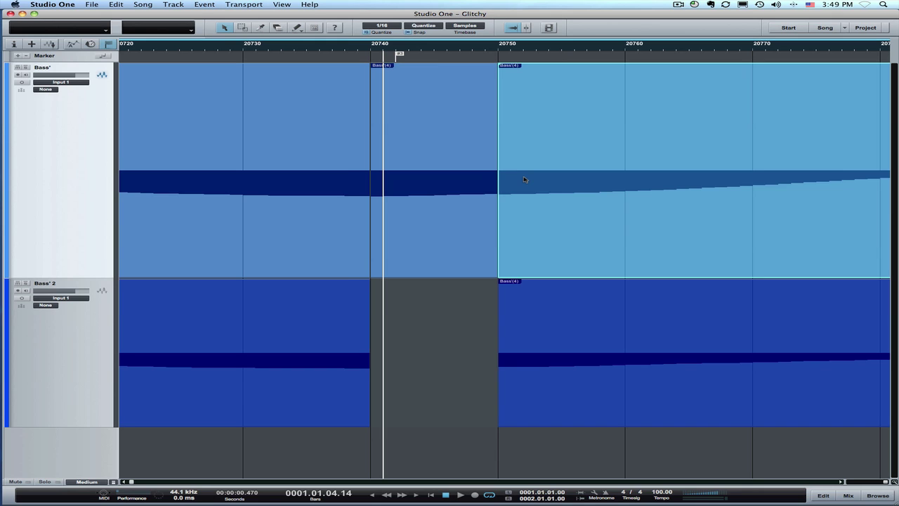
pyautogui.keyDown('shift'); pyautogui.click(477, 181); pyautogui.keyUp('shift')
pyautogui.keyDown('shift'); pyautogui.click(339, 182); pyautogui.keyUp('shift')
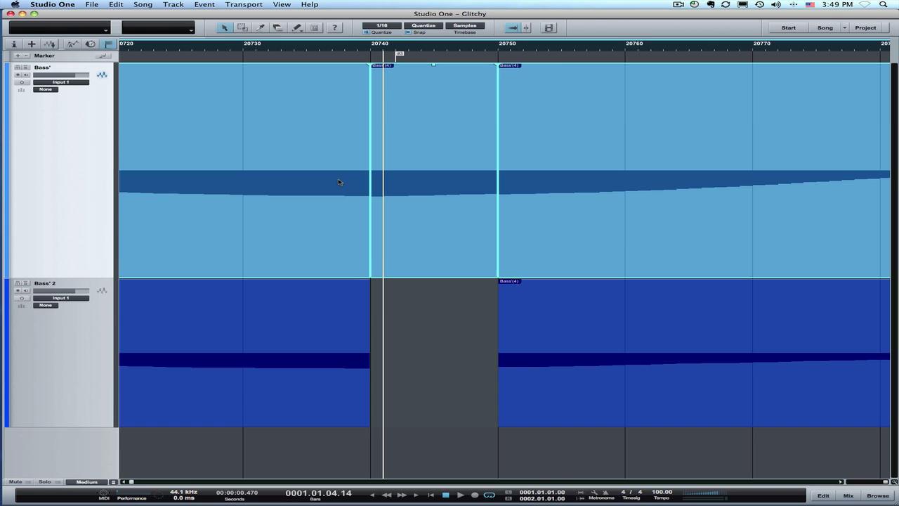
pyautogui.press('super+b')
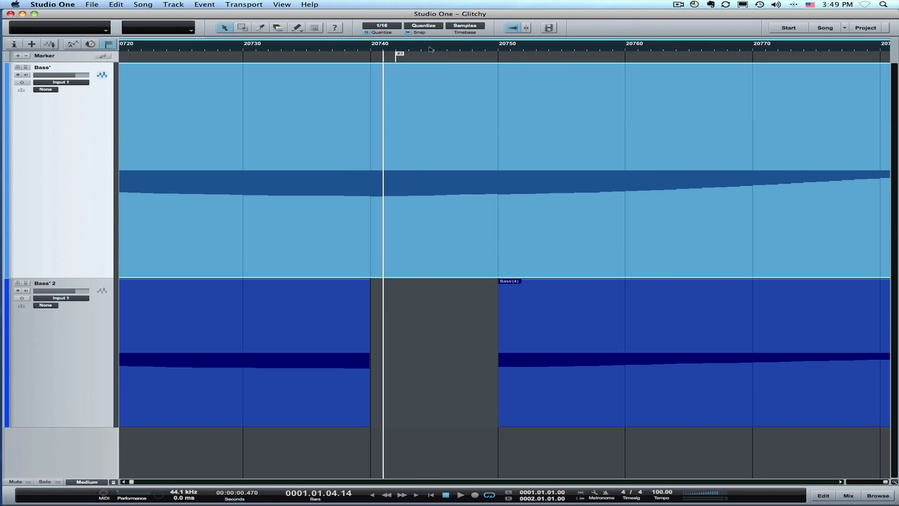
# Cut the Bass' event on both sides of the one-sample dropout at marker #4 and delete that slice
pyautogui.moveTo(431, 49); pyautogui.dragTo(432, 30)
pyautogui.moveTo(522, 48); pyautogui.dragTo(527, 77)
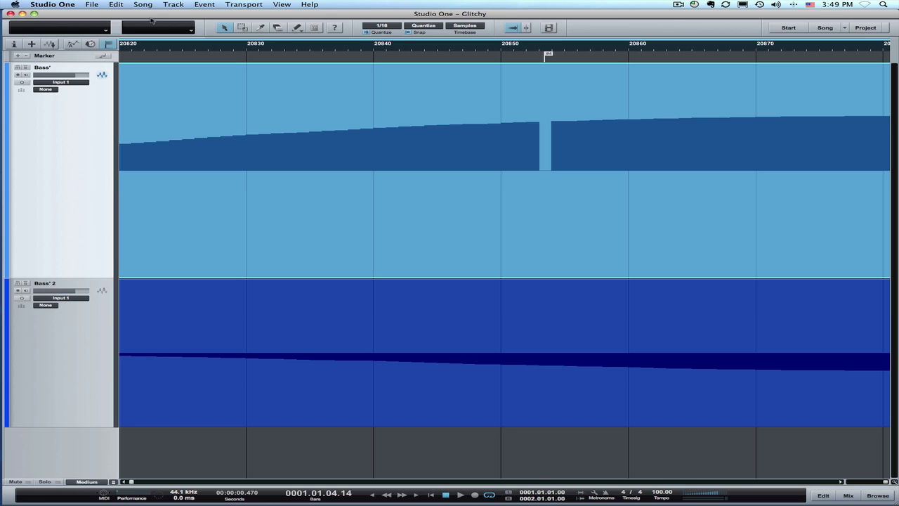
pyautogui.click(260, 27)
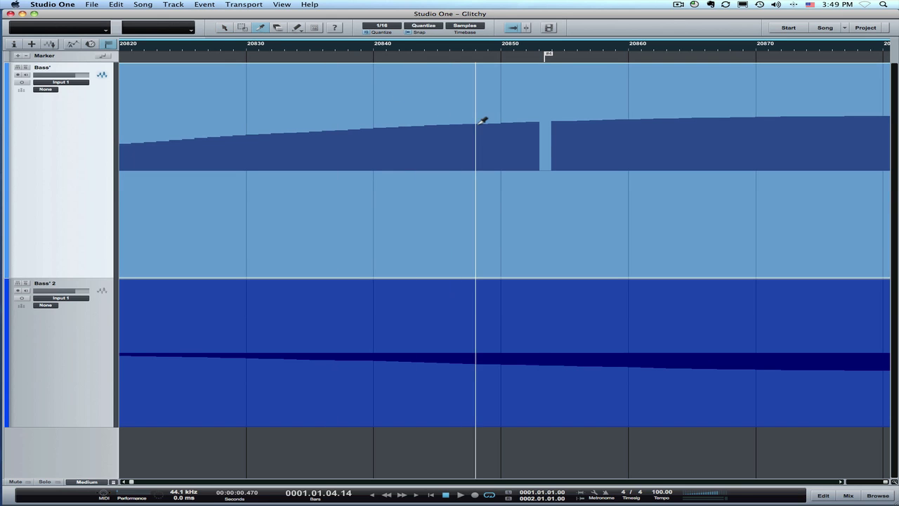
pyautogui.click(543, 149)
pyautogui.click(553, 150)
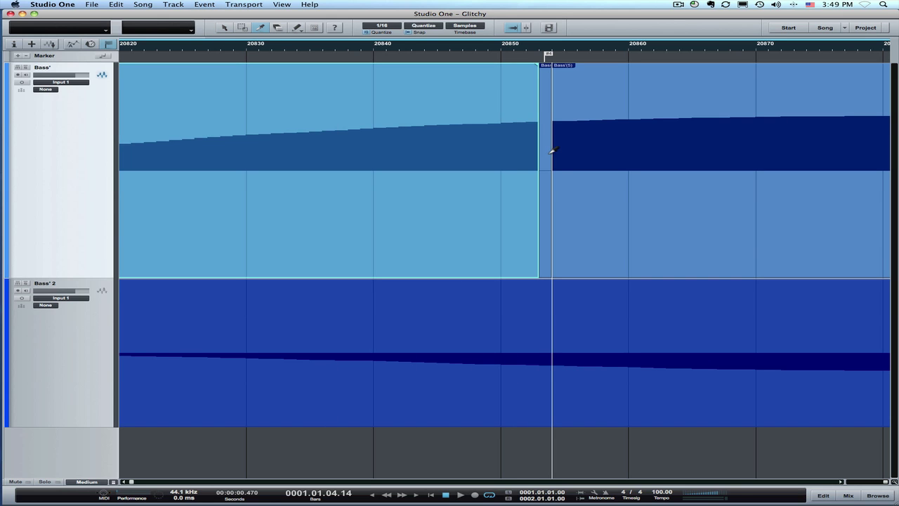
pyautogui.press('1')
pyautogui.click(547, 153)
pyautogui.press('Delete')
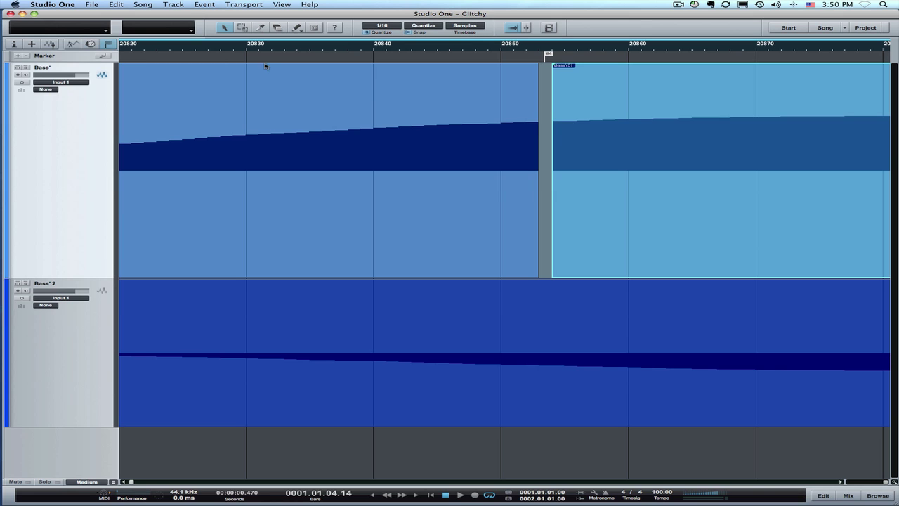
# Split off the one-sample slice just before the marker #4 gap and duplicate it into the gap
pyautogui.click(260, 27)
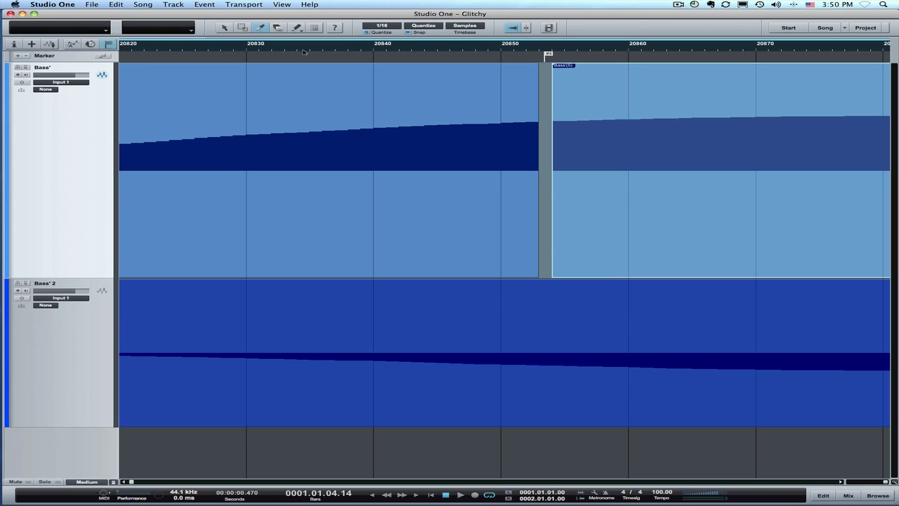
pyautogui.click(526, 143)
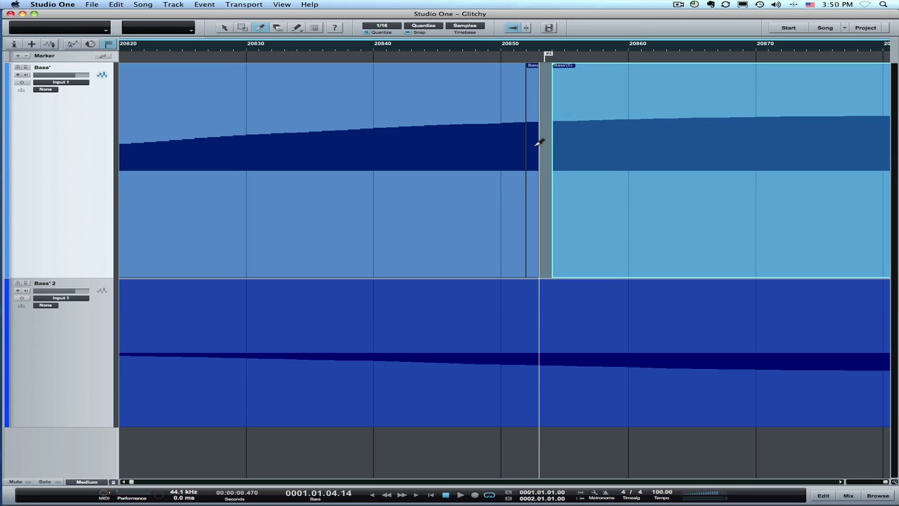
pyautogui.press('1')
pyautogui.click(534, 148)
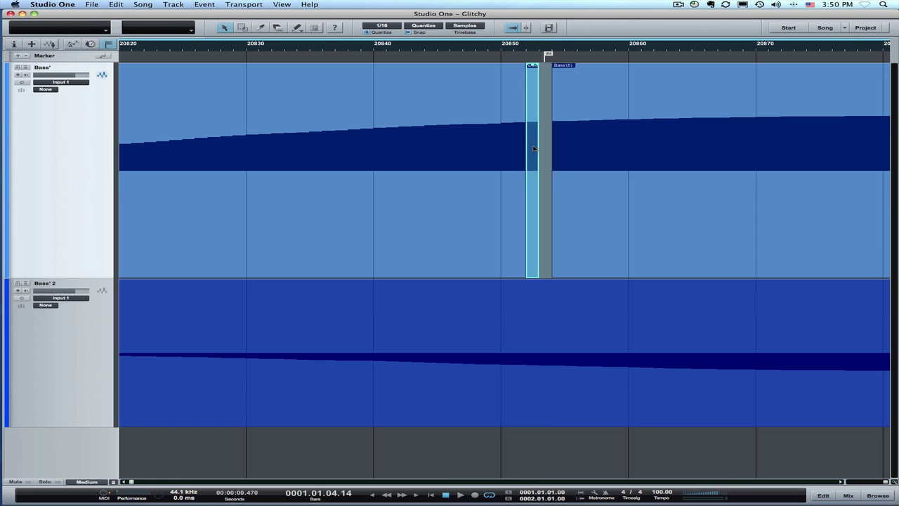
pyautogui.press('d')
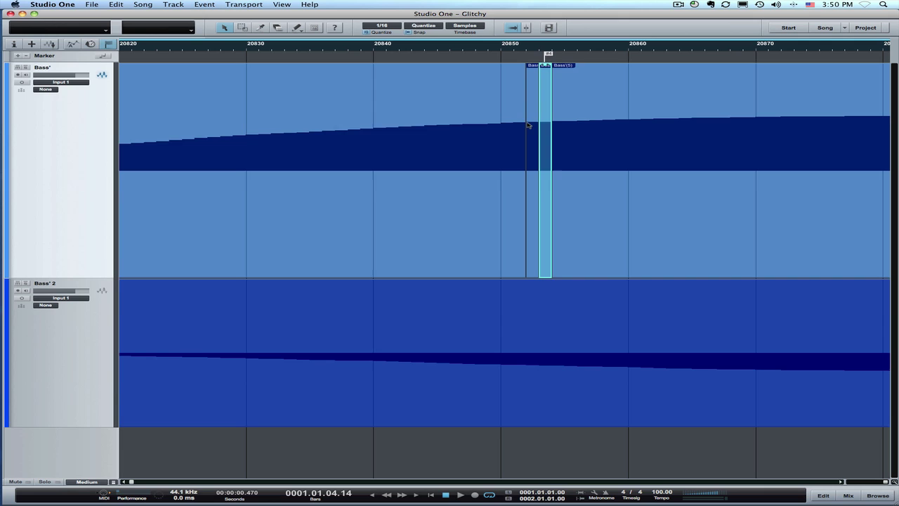
# Select the four adjacent Bass' event pieces around marker #4 and merge them into one event
pyautogui.click(496, 100)
pyautogui.click(536, 117)
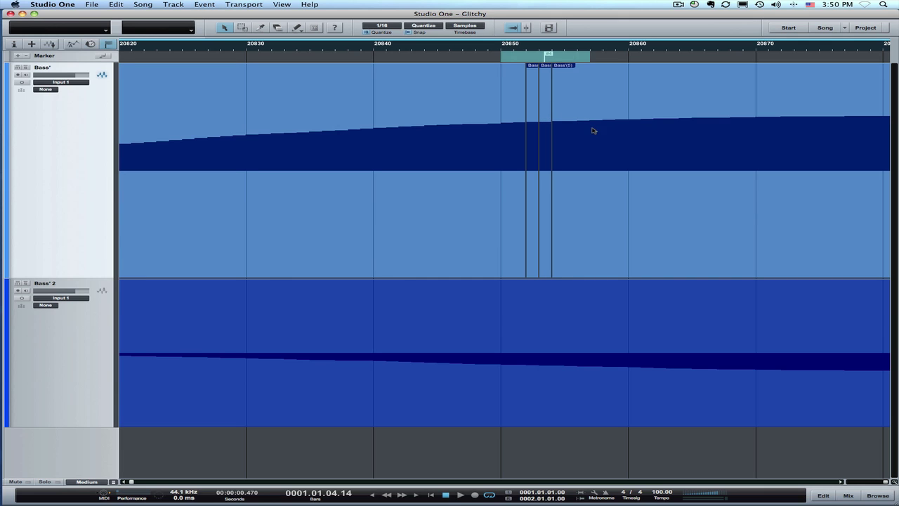
pyautogui.click(558, 100)
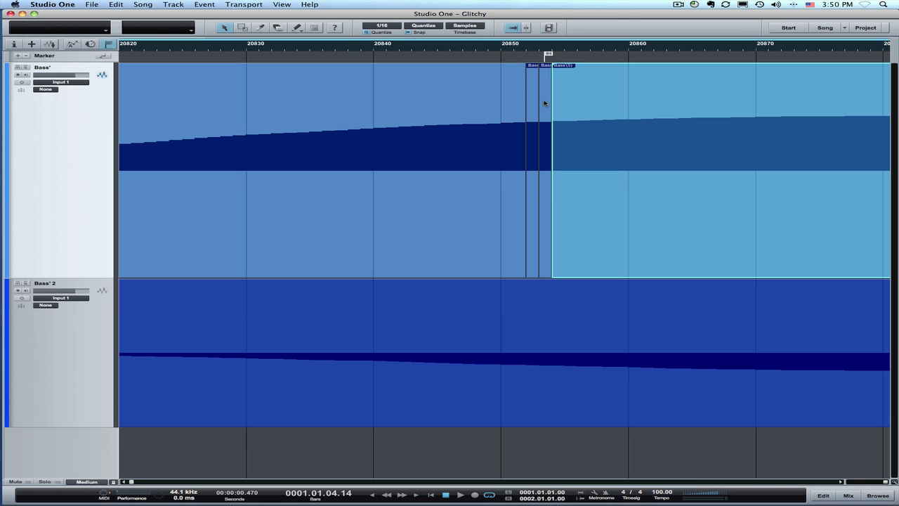
pyautogui.keyDown('shift'); pyautogui.click(544, 103); pyautogui.keyUp('shift')
pyautogui.keyDown('shift'); pyautogui.click(534, 103); pyautogui.keyUp('shift')
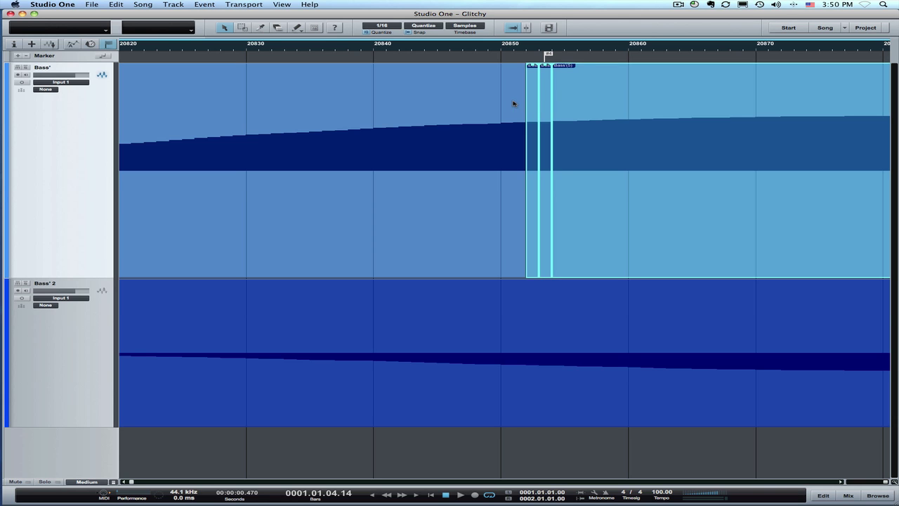
pyautogui.keyDown('shift'); pyautogui.click(513, 103); pyautogui.keyUp('shift')
pyautogui.press('g')
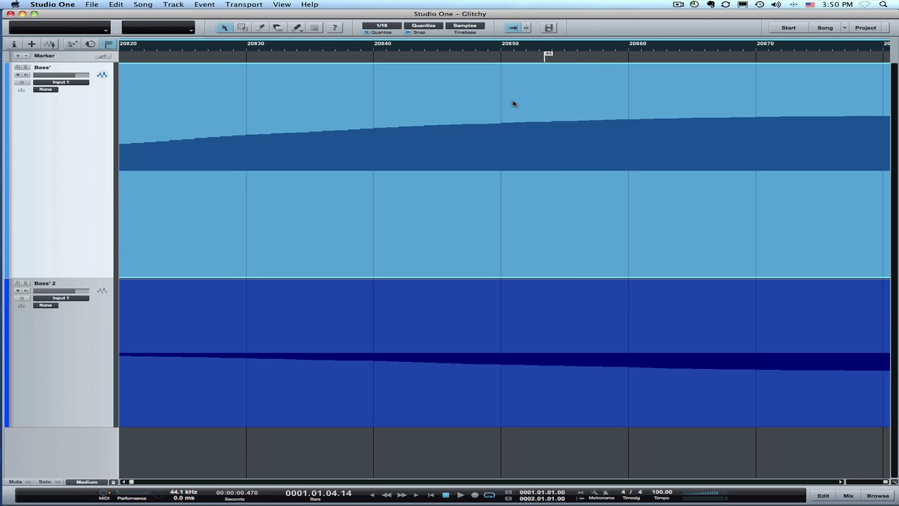
# Delete the Bass' 2 track
pyautogui.moveTo(511, 52); pyautogui.dragTo(504, 6)
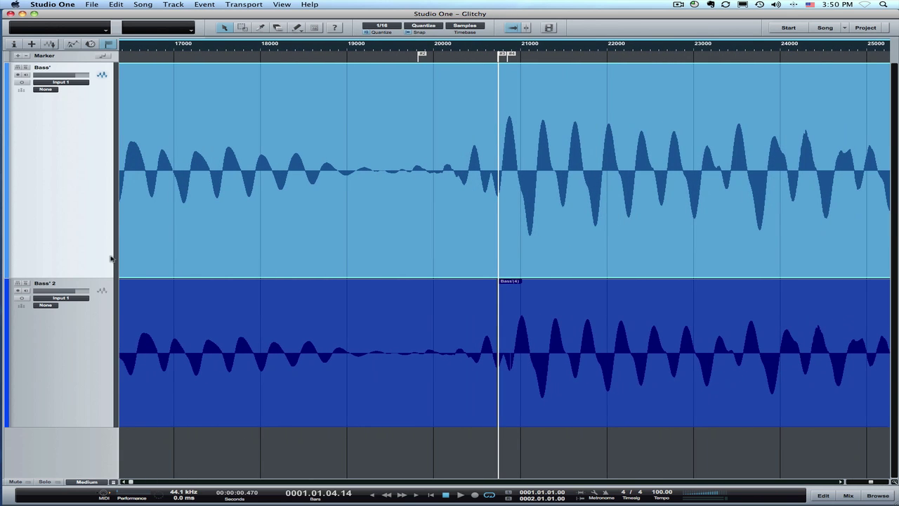
pyautogui.click(59, 366)
pyautogui.press('Delete')
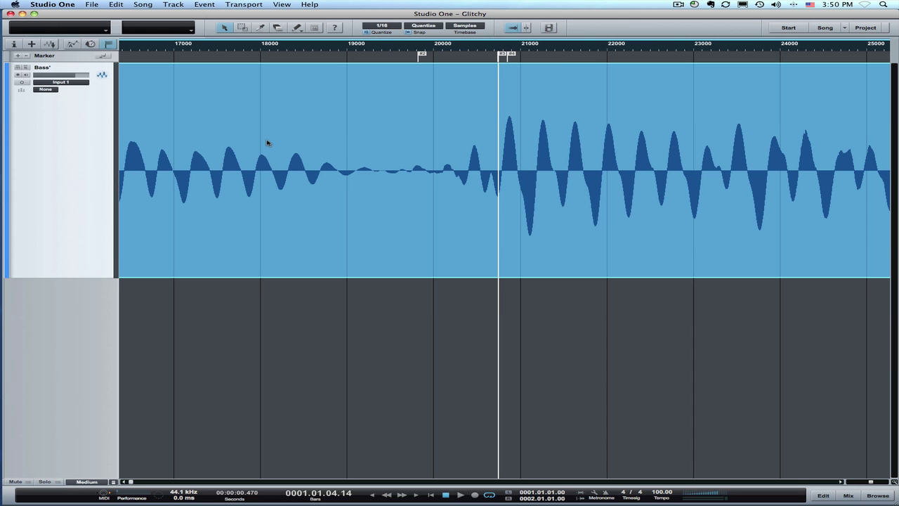
# Change the timebase to Bars and the snap mode to Adaptive
pyautogui.moveTo(327, 48); pyautogui.dragTo(324, 14)
pyautogui.click(474, 26)
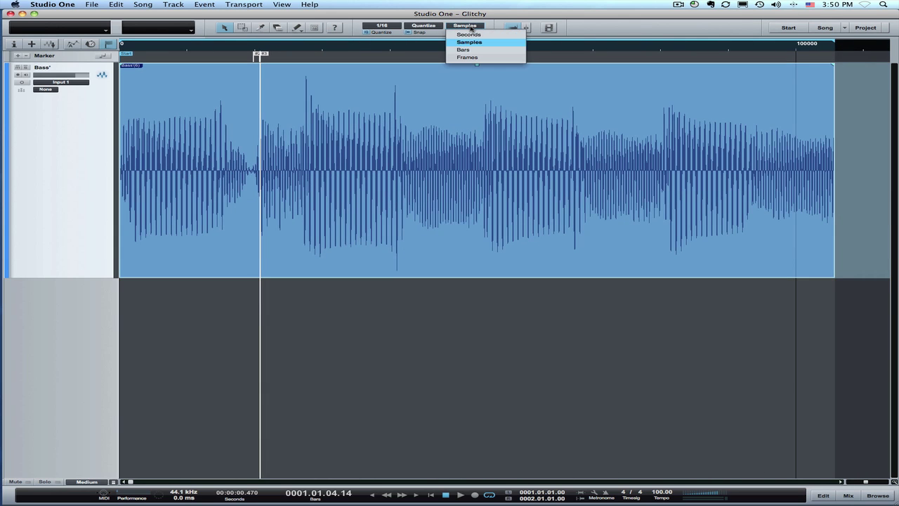
pyautogui.click(472, 50)
pyautogui.click(436, 27)
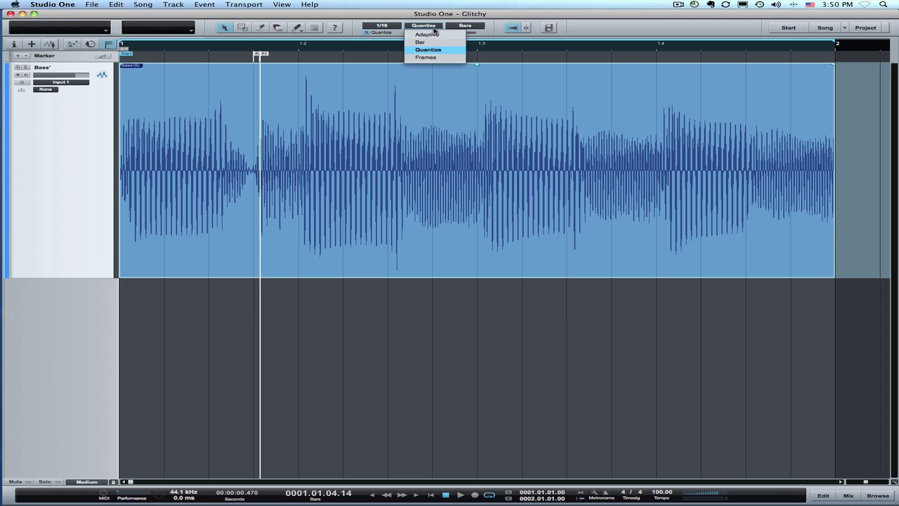
pyautogui.click(430, 50)
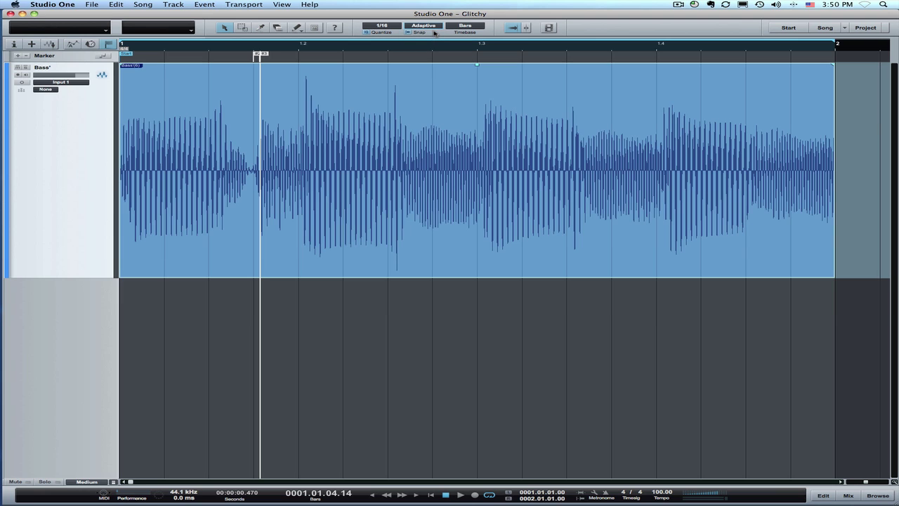
# Play the repaired bass event from its start and listen for remaining clicks around the markers
pyautogui.press('space')
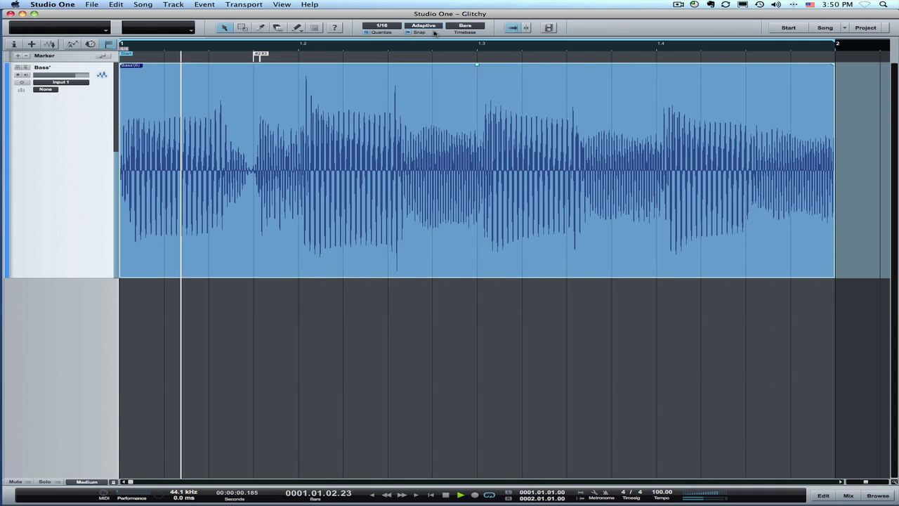
pyautogui.press('space')
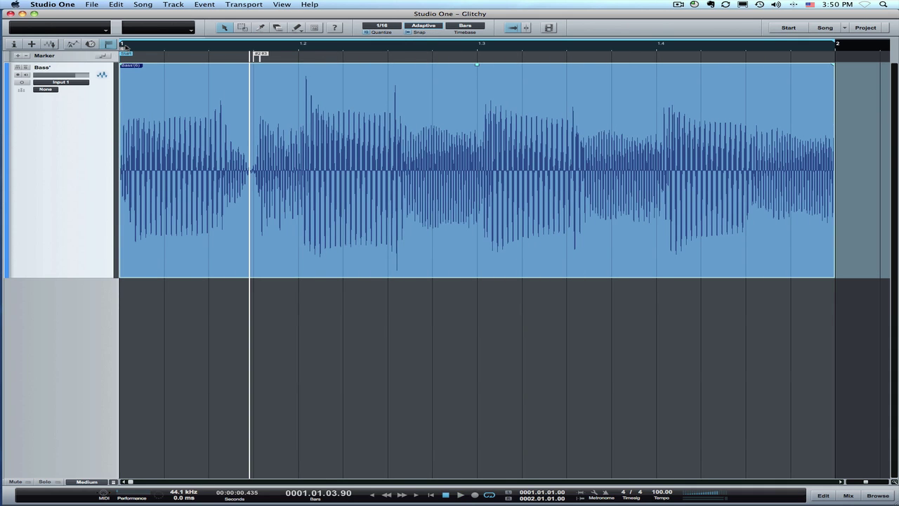
pyautogui.moveTo(126, 46); pyautogui.dragTo(132, 63)
pyautogui.hscroll(-1, 178, 320)
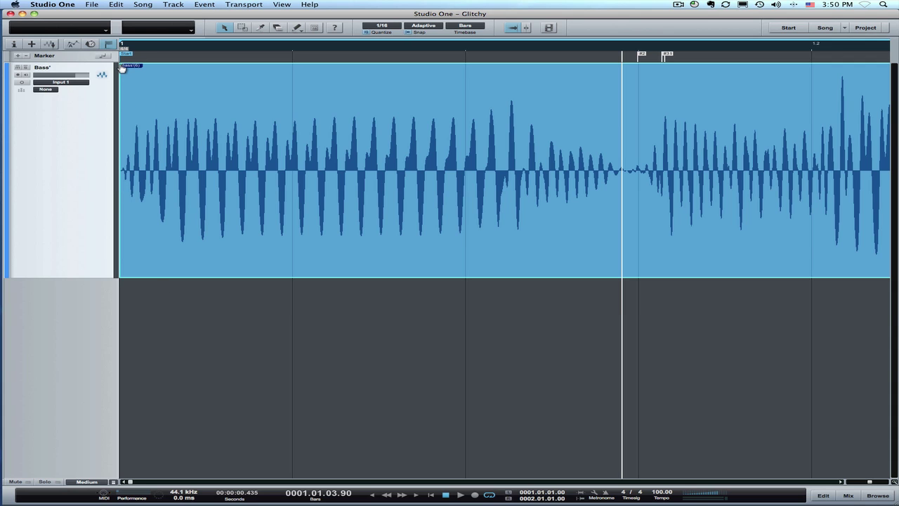
pyautogui.moveTo(122, 66); pyautogui.dragTo(124, 68)
pyautogui.press('space')
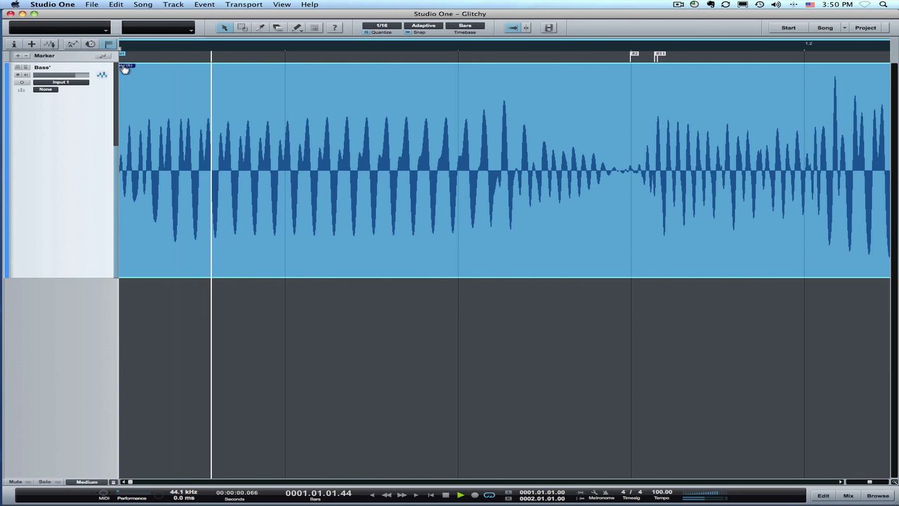
pyautogui.press('space')
pyautogui.hscroll(10, 544, 144)
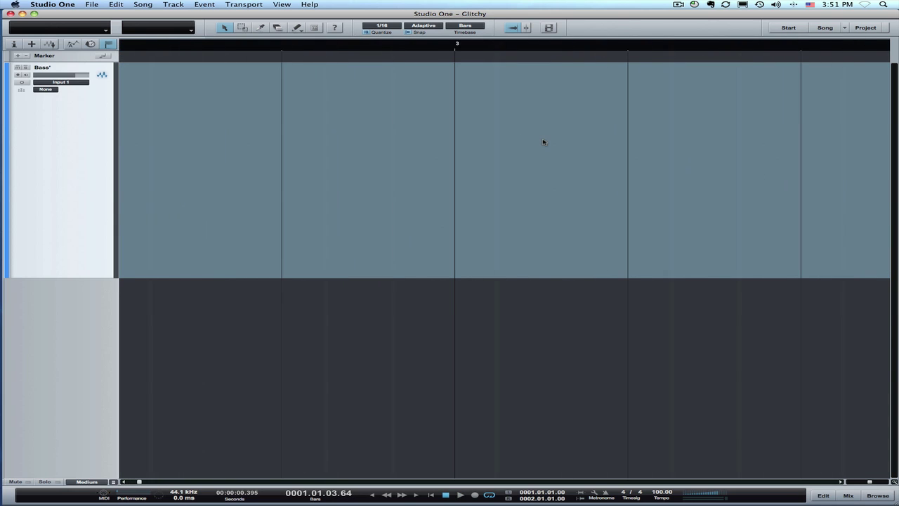
# Examine the end of the merged Bass' event where it meets the start of bar 2
pyautogui.rightClick(544, 139)
pyautogui.click(256, 132)
pyautogui.hscroll(-10, 256, 132)
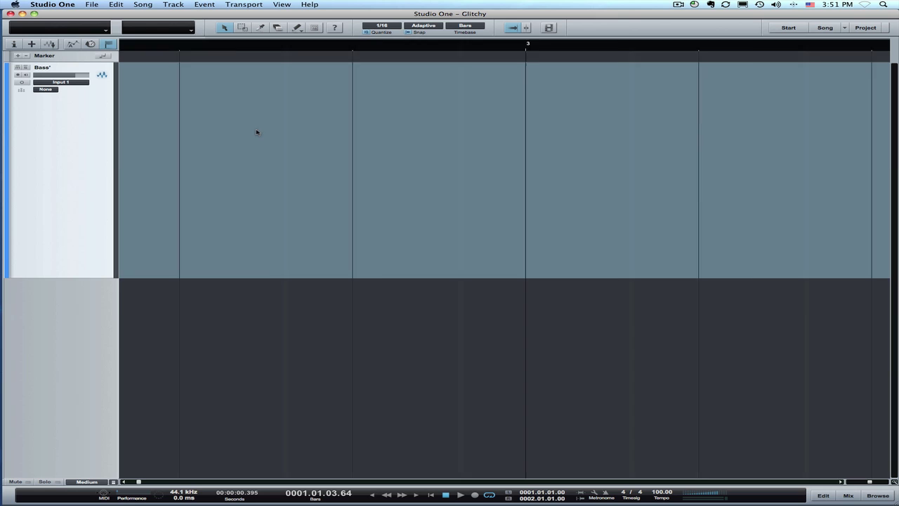
pyautogui.moveTo(433, 45); pyautogui.dragTo(432, 82)
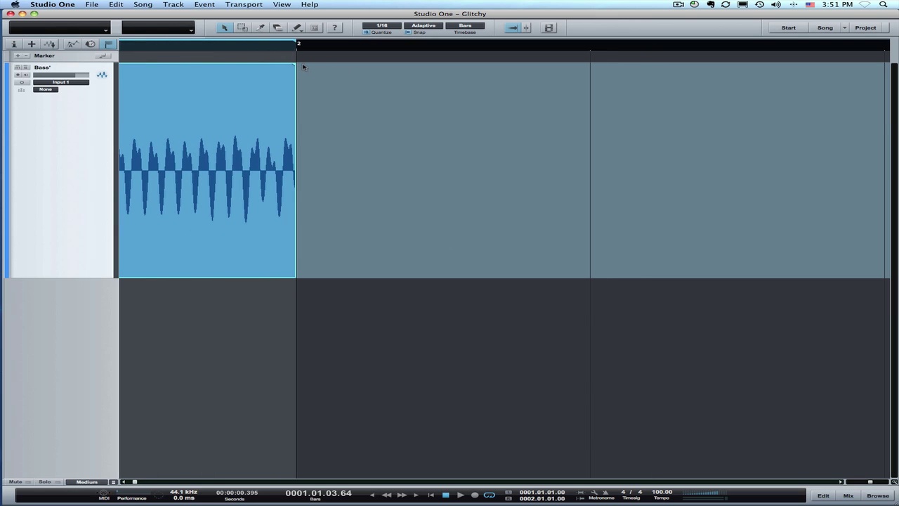
pyautogui.moveTo(295, 66); pyautogui.dragTo(293, 68)
# Play the merged Bass' event as a loop over bar 1 with the whole waveform in view, and stop playback
pyautogui.click(274, 49)
pyautogui.press('e')
pyautogui.press('e')
pyautogui.press('e')
pyautogui.press('e')
pyautogui.press('space')
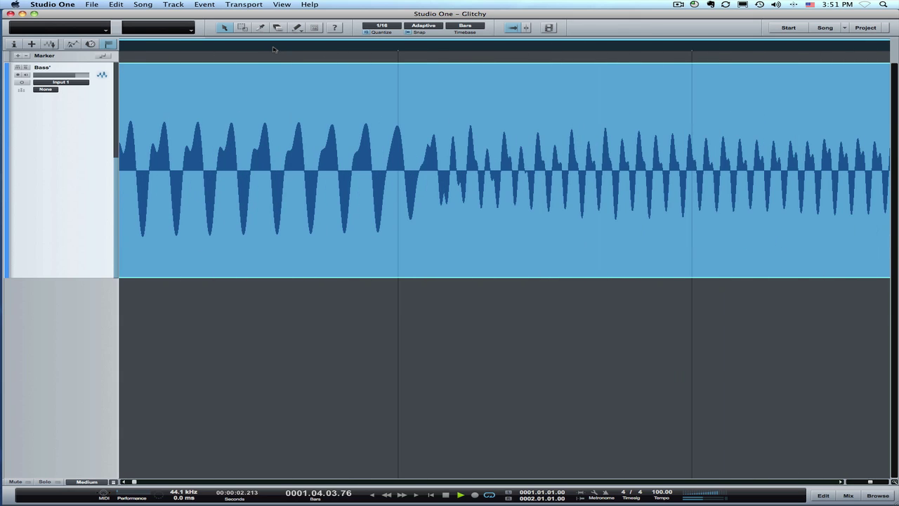
pyautogui.moveTo(357, 44); pyautogui.dragTo(357, 20)
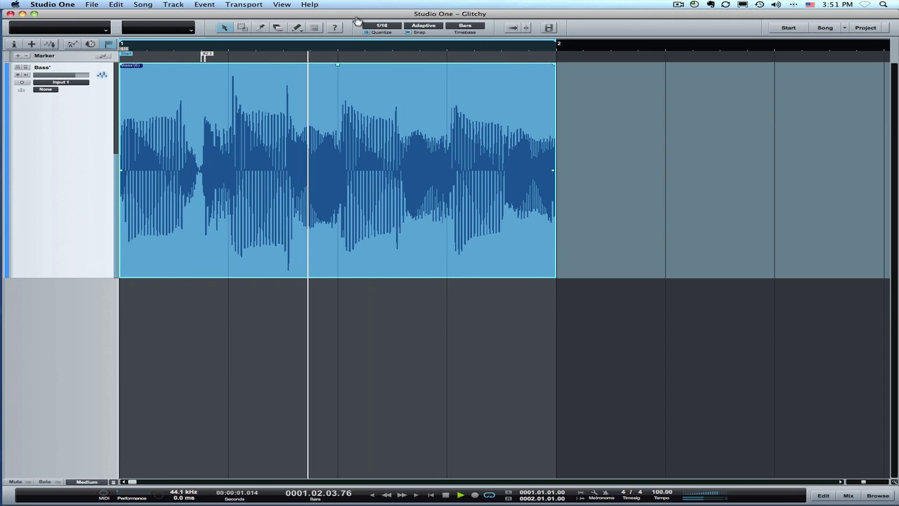
pyautogui.press('space')
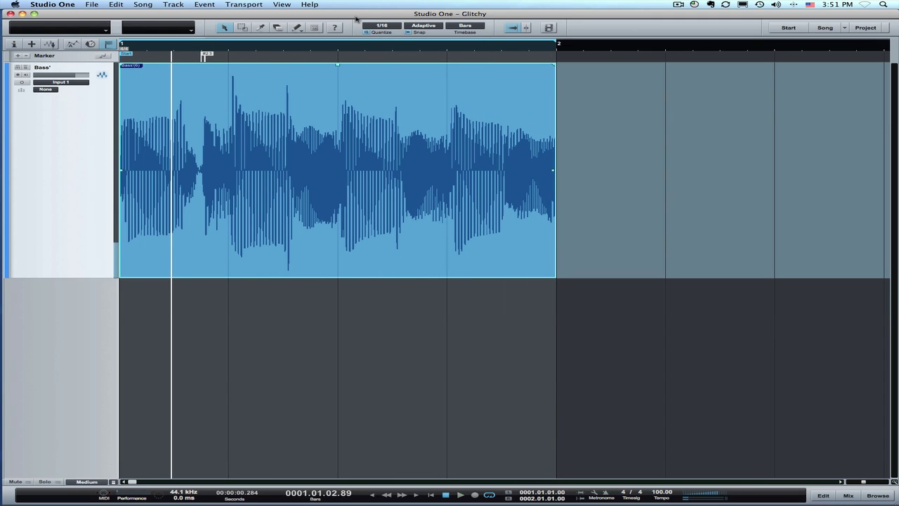
pyautogui.press('f')
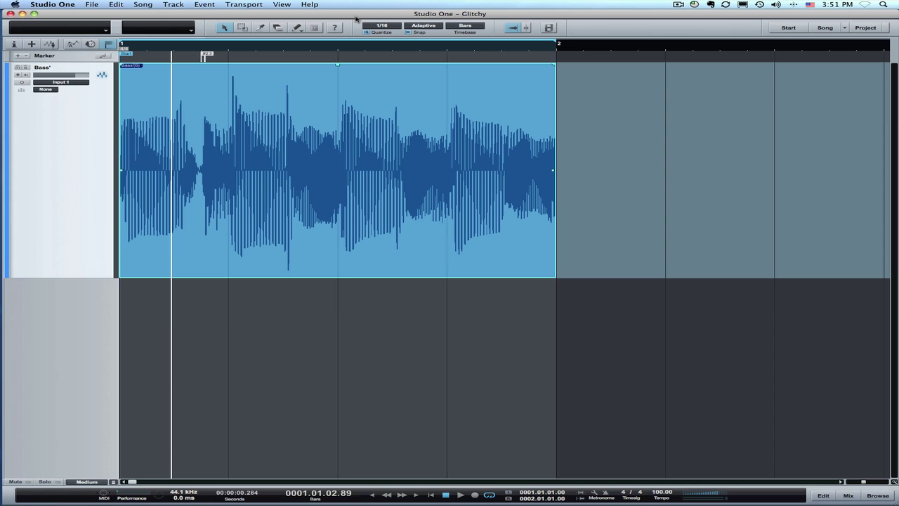